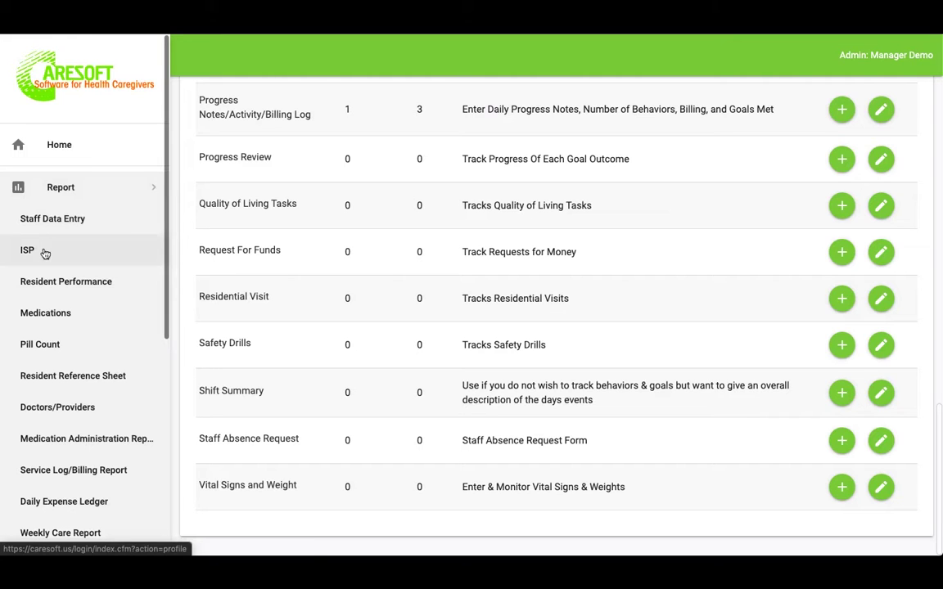
- Open the Staff Data Entry report
scroll(78, 448, "down", 3)
scroll(78, 450, "up", 3)
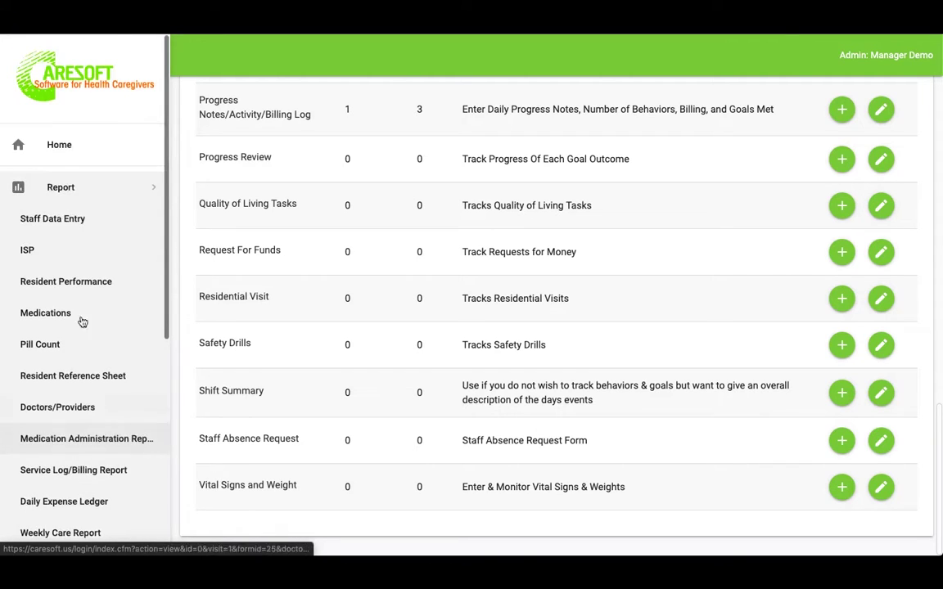
left_click(74, 217)
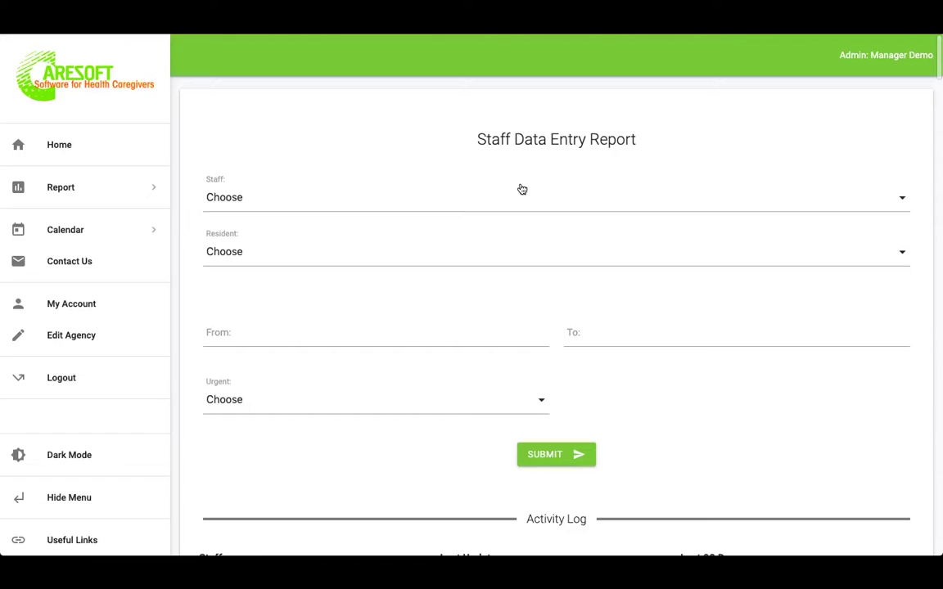
- Examine each staff member's last update and 90-day entries across the report sections, especially Medication Log and Medications
scroll(521, 189, "down", 10)
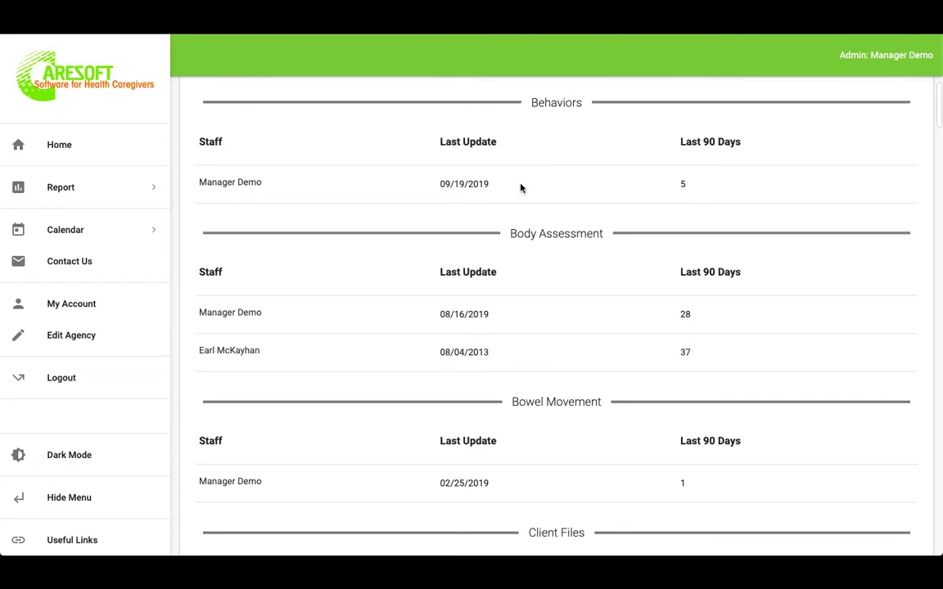
scroll(520, 188, "down", 15)
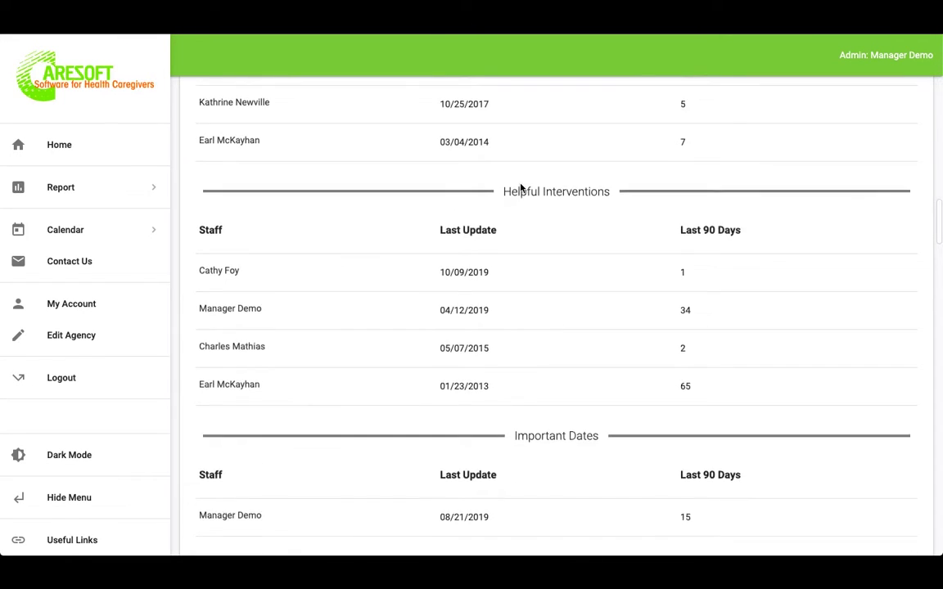
scroll(520, 188, "down", 15)
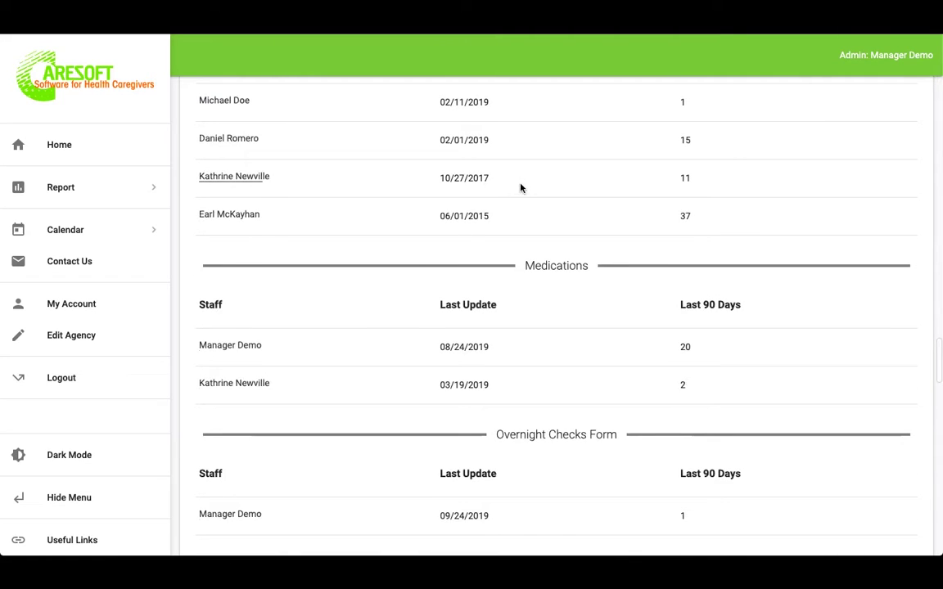
scroll(520, 188, "up", 5)
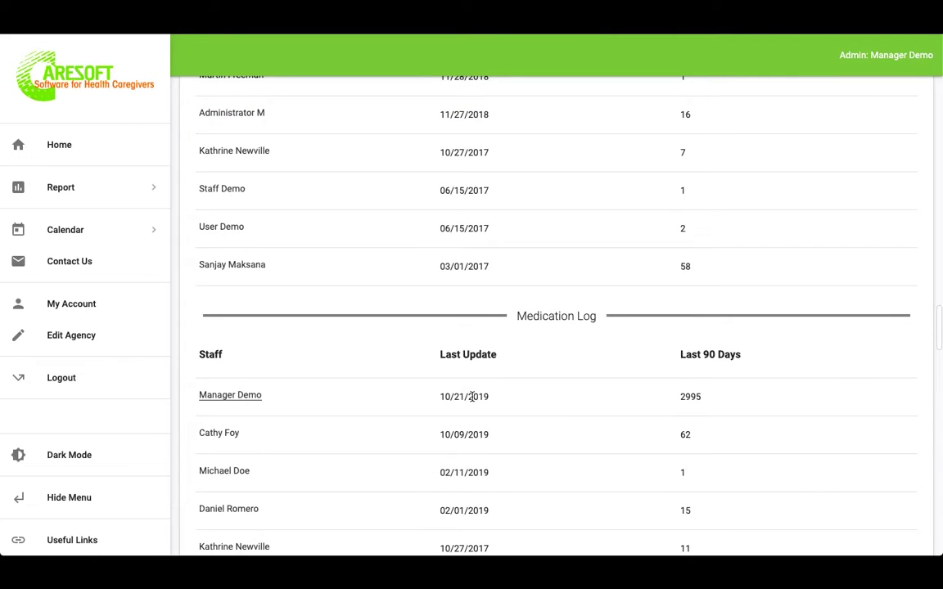
scroll(489, 420, "up", 2)
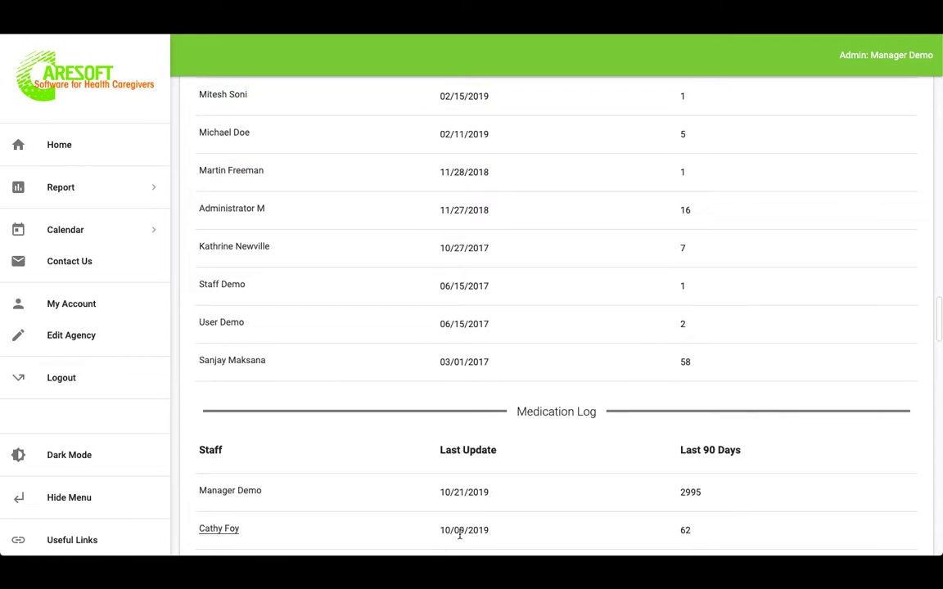
scroll(467, 531, "down", 1)
scroll(466, 531, "down", 6)
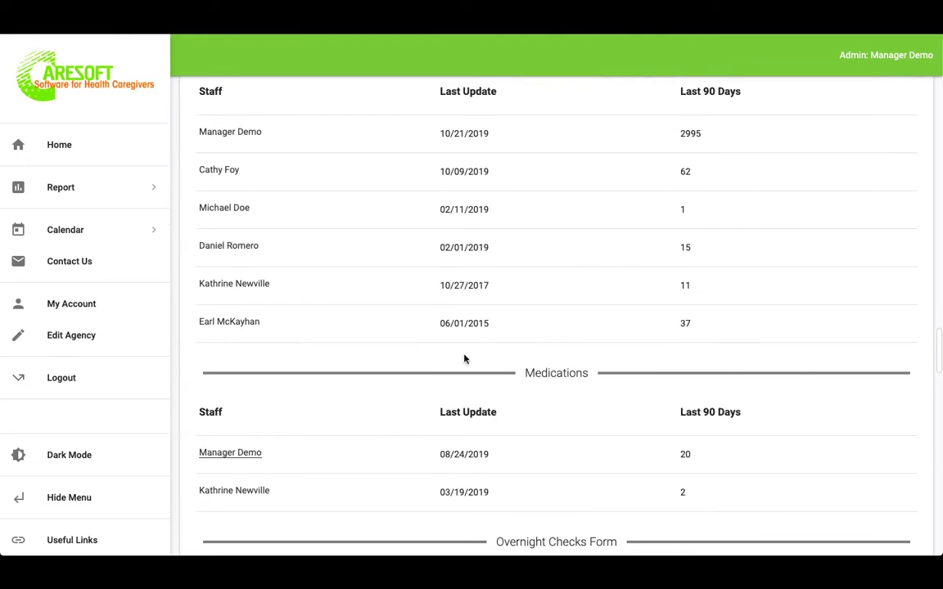
left_click_drag(440, 208, 515, 327)
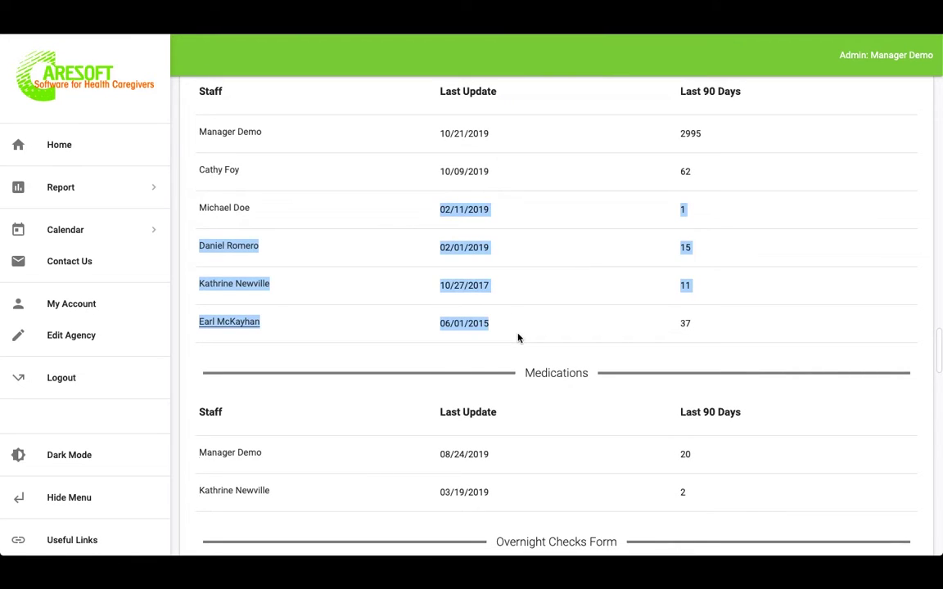
scroll(542, 390, "down", 6)
scroll(543, 390, "up", 2)
scroll(543, 390, "down", 1)
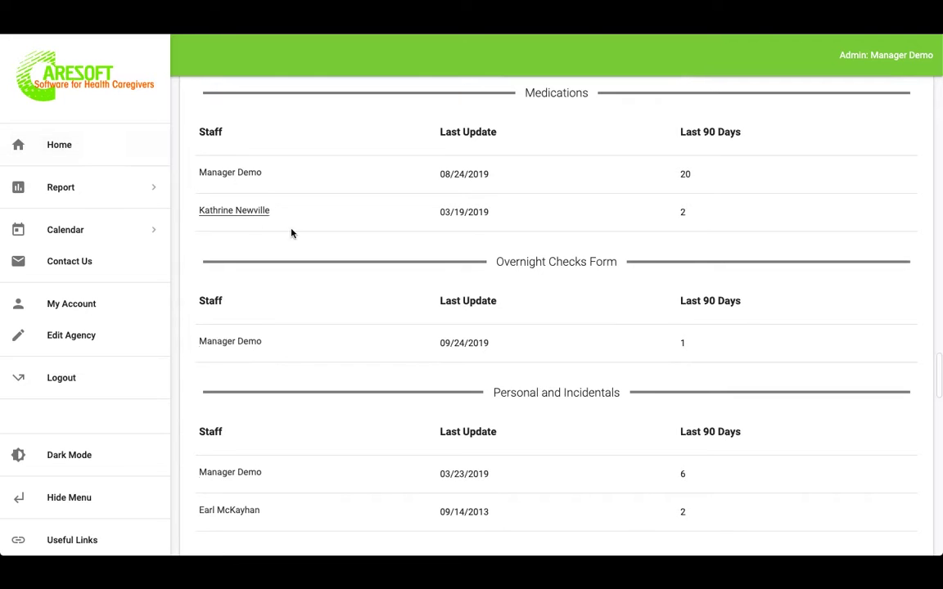
- Open the ISP report and select the sixth resident in the list, the Doe with middle initial M
left_click(75, 188)
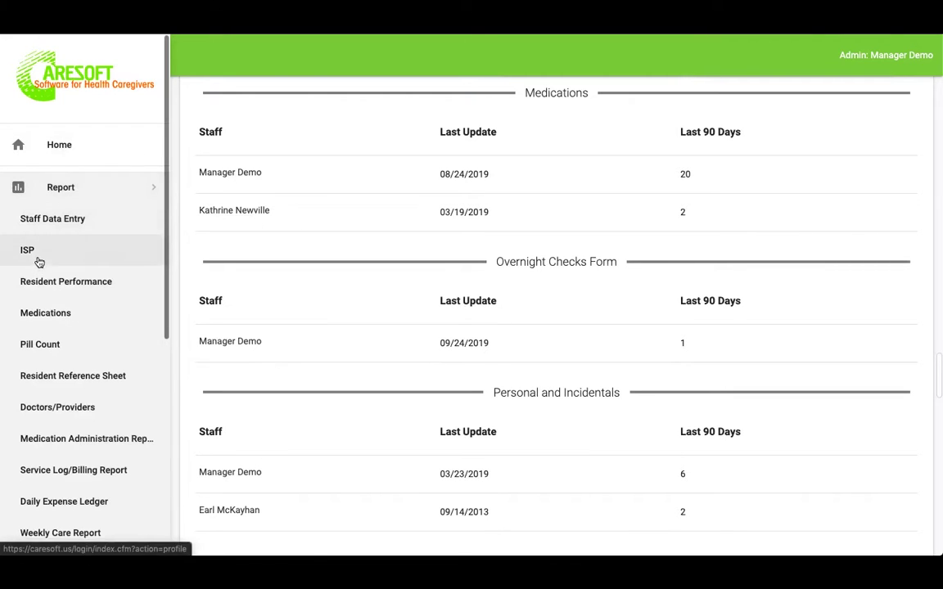
left_click(38, 261)
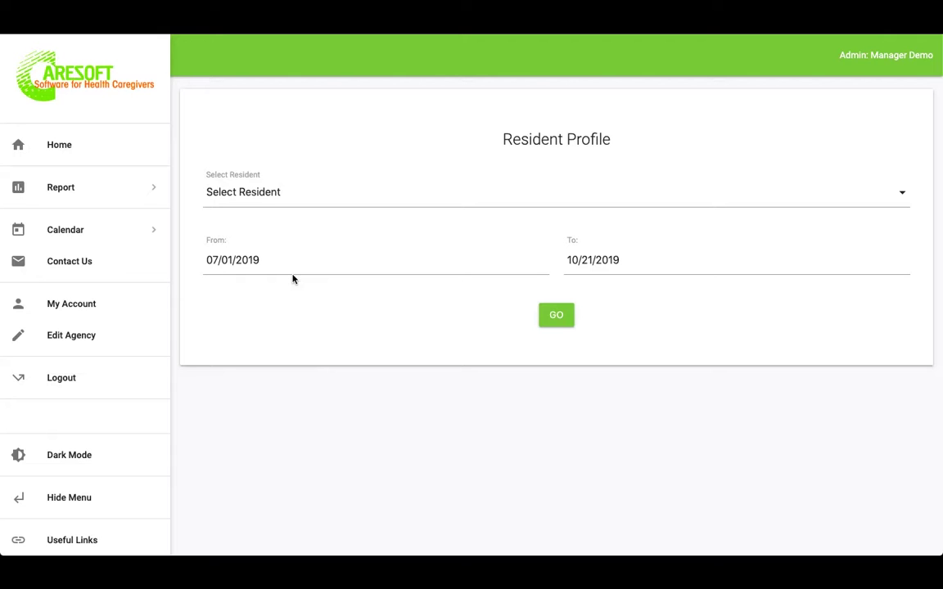
left_click(270, 187)
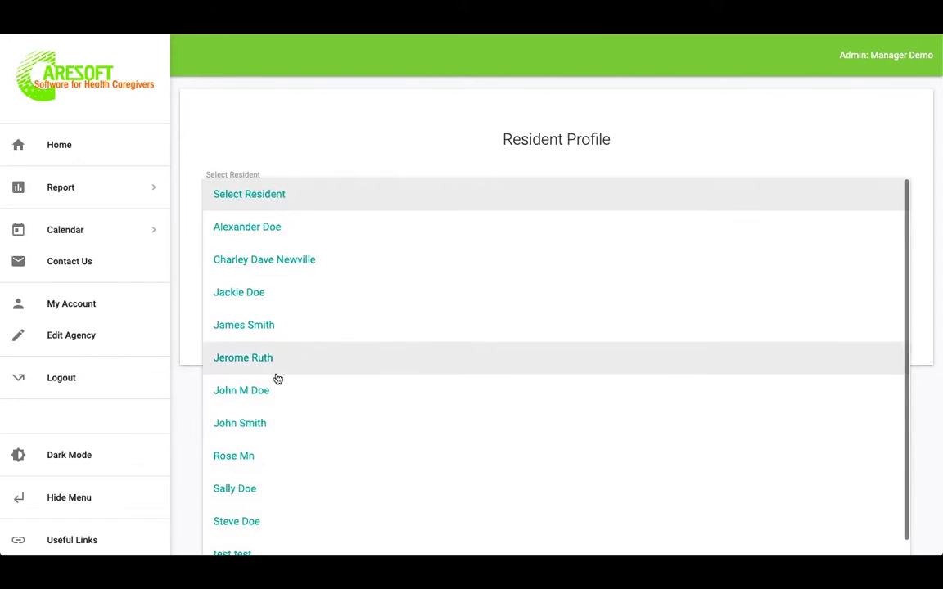
left_click(242, 376)
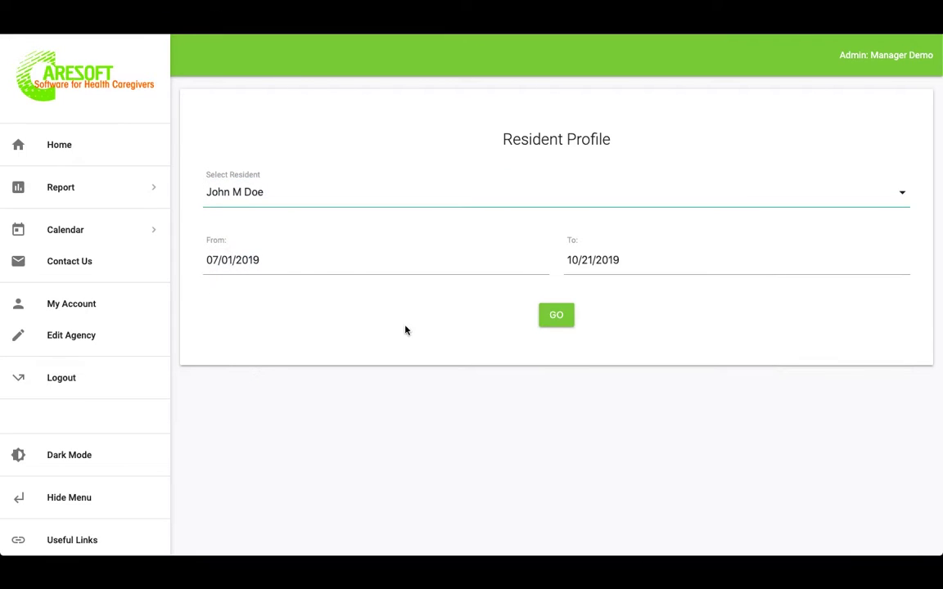
- Set the report's From date to 01/01/2019 and generate the resident profile
left_click(300, 266)
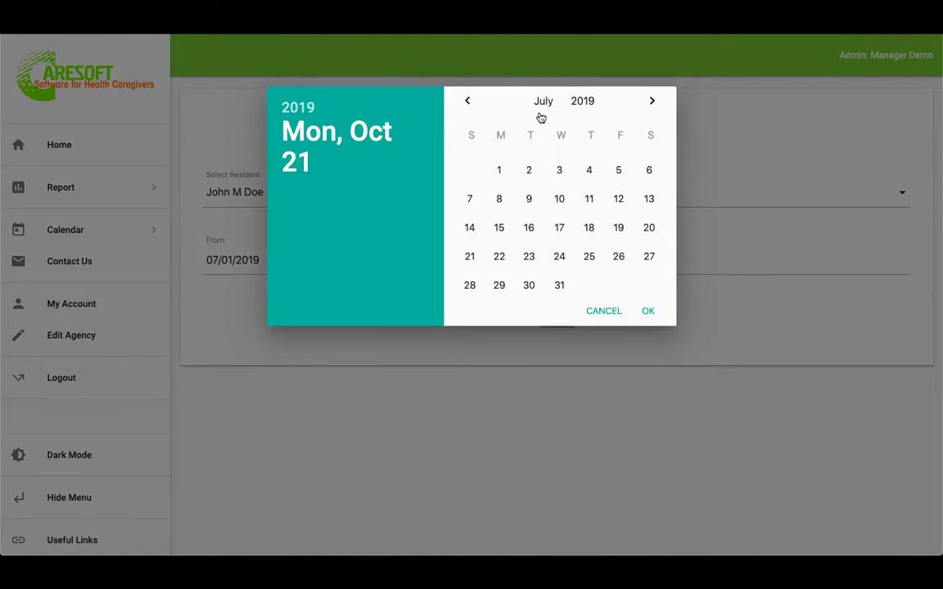
left_click(547, 112)
left_click(553, 115)
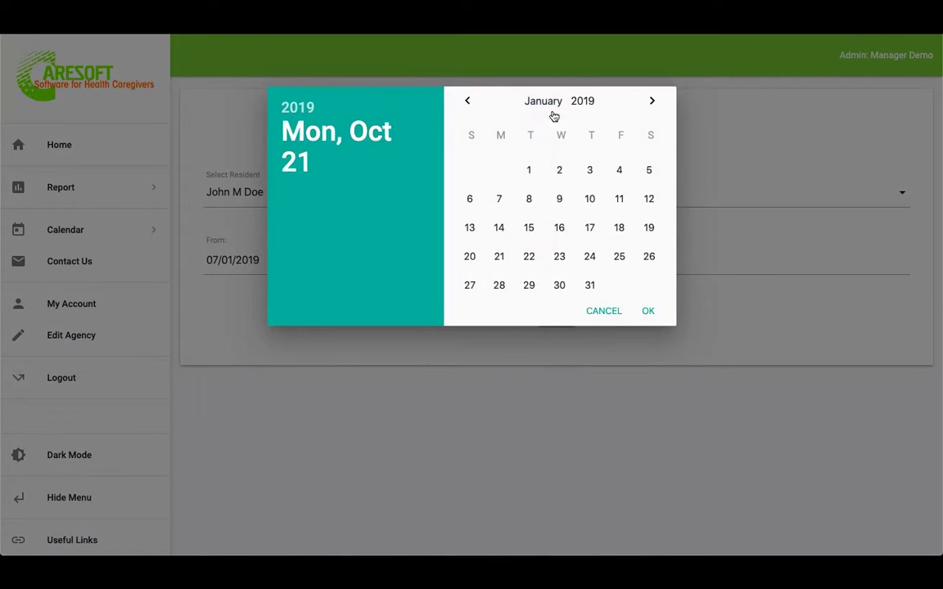
left_click(529, 170)
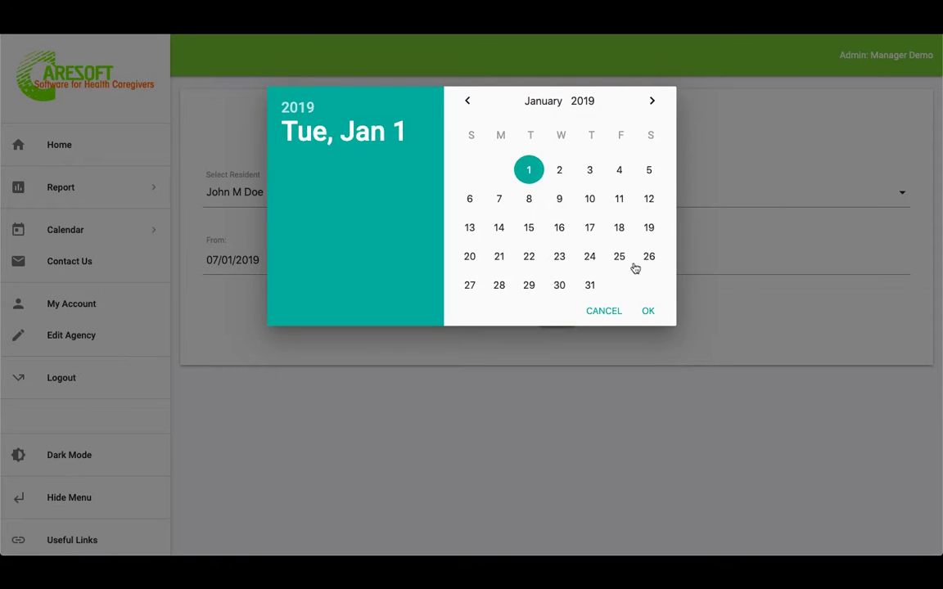
left_click(647, 312)
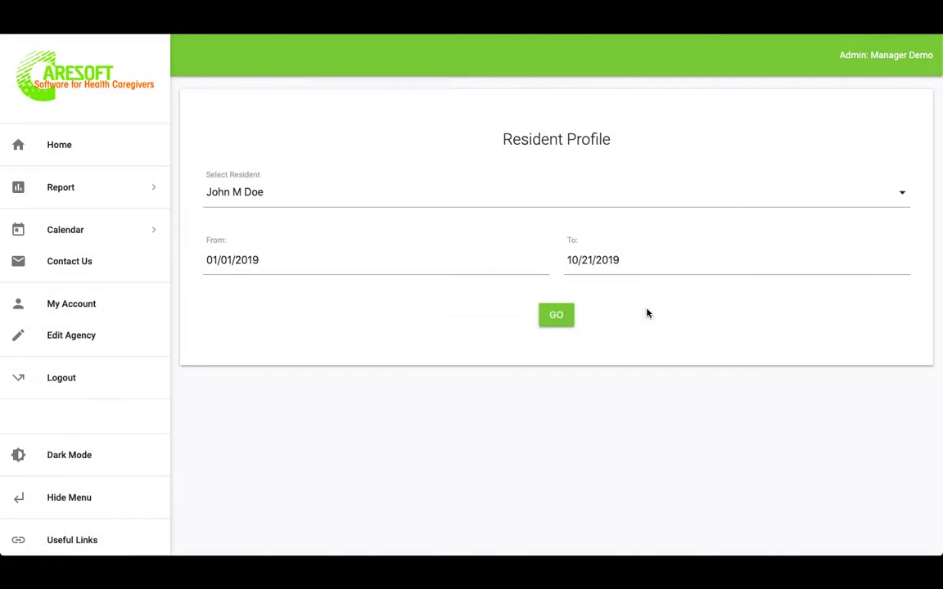
left_click(557, 319)
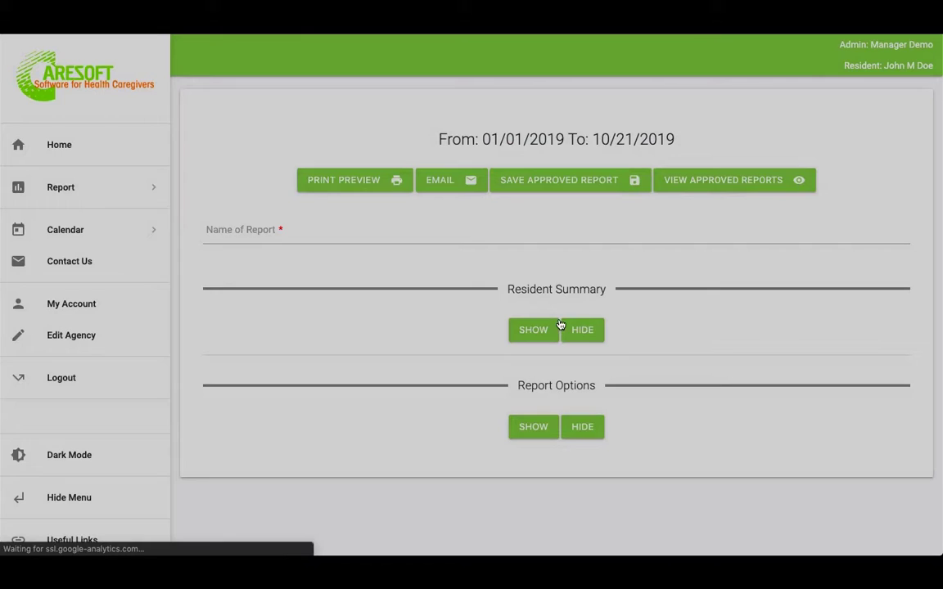
- Name the report with the resident's first and last name followed by 2019
left_click(292, 231)
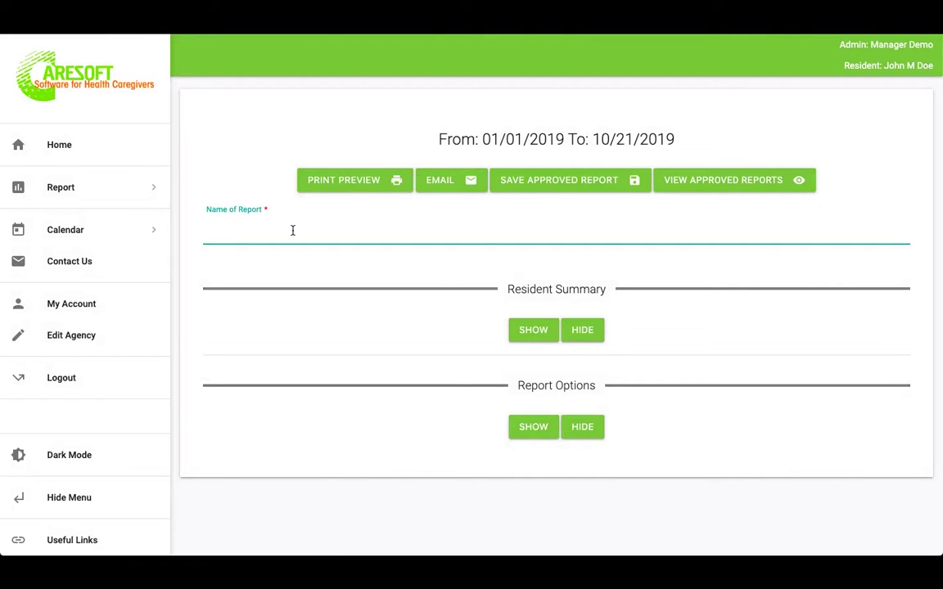
type("John Doe")
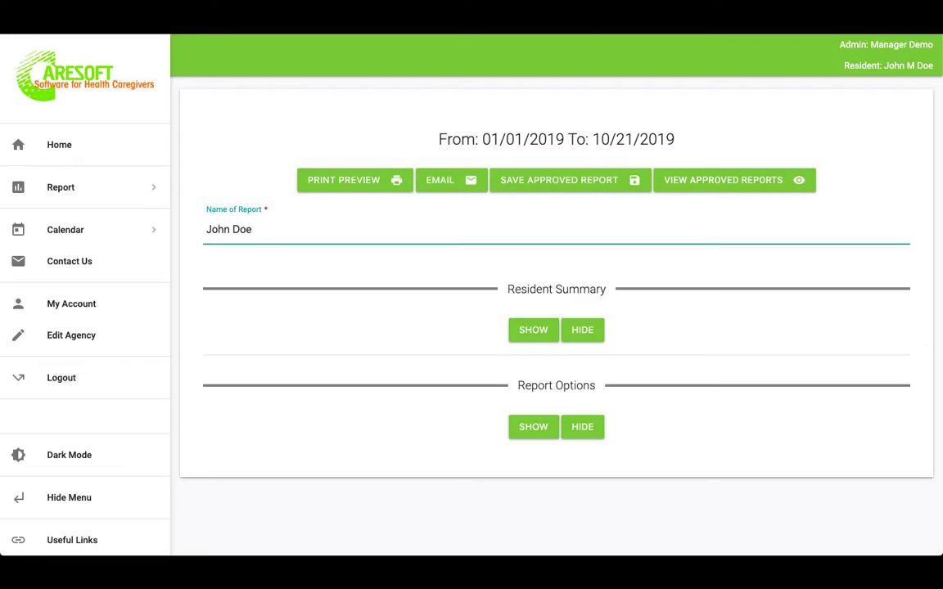
type(" 2019")
- Show the Resident Summary and delete "Info For" from its title line
left_click(531, 330)
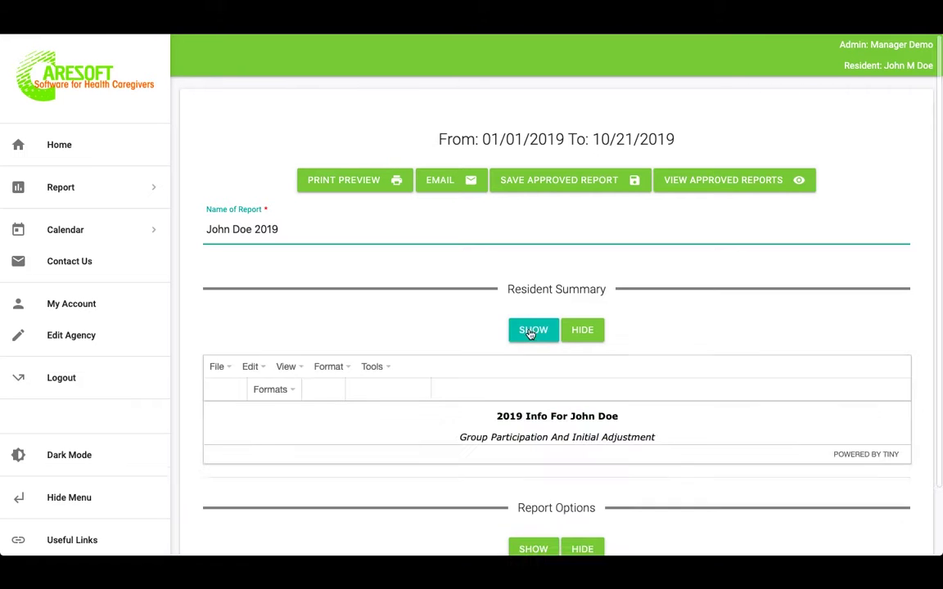
left_click(487, 436)
scroll(487, 432, "down", 1)
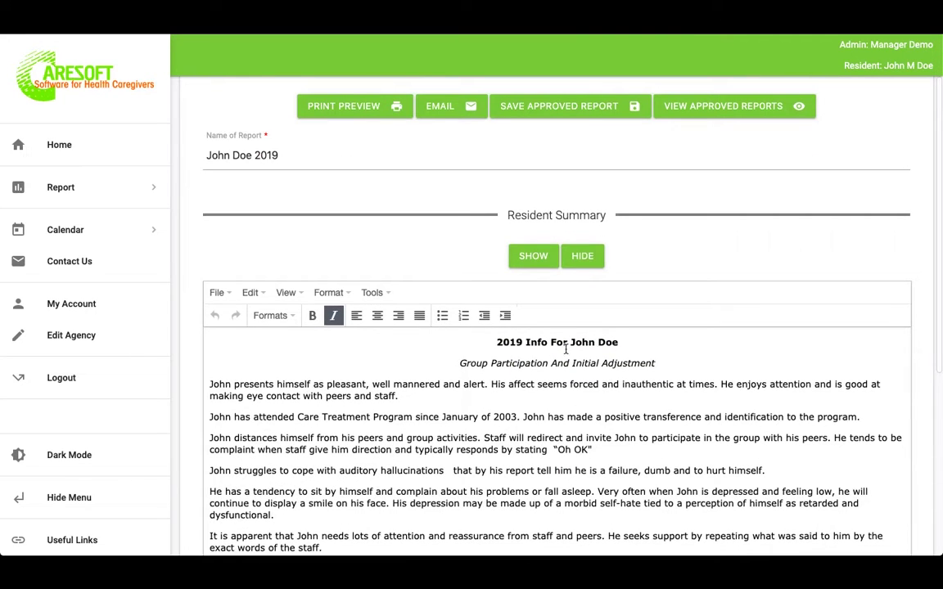
left_click_drag(524, 342, 558, 341)
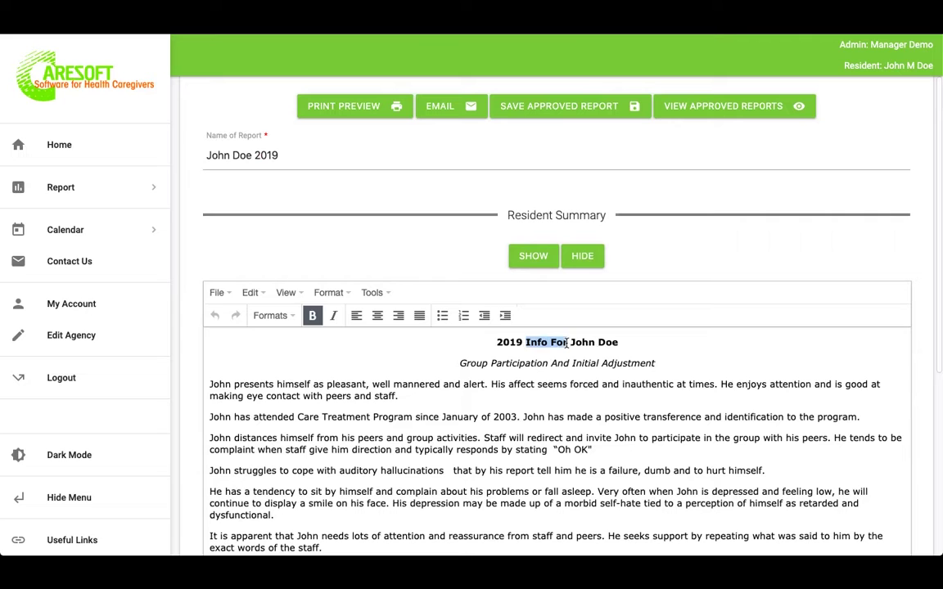
key("BackSpace")
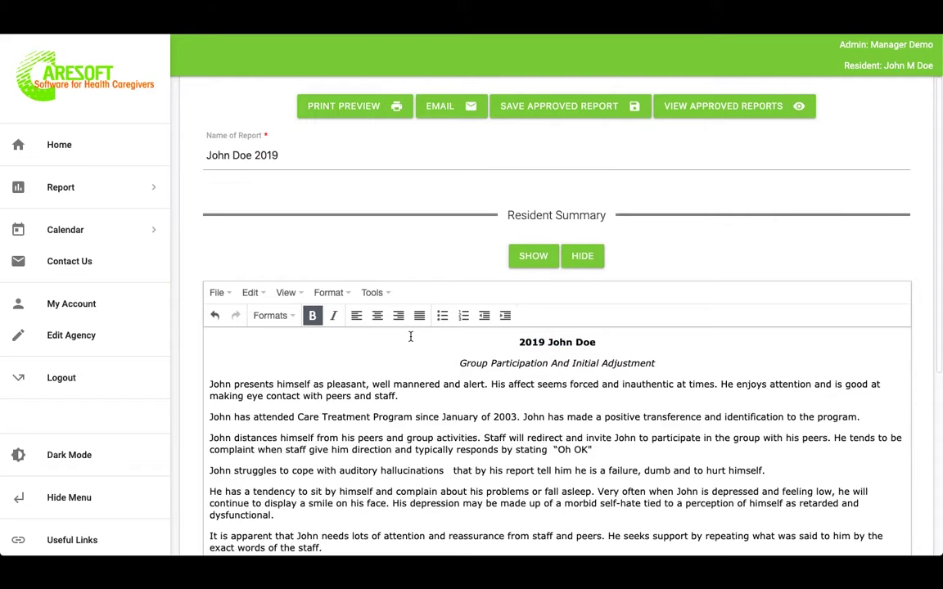
- Show the Report Options and look through the sections available for display
scroll(411, 336, "down", 4)
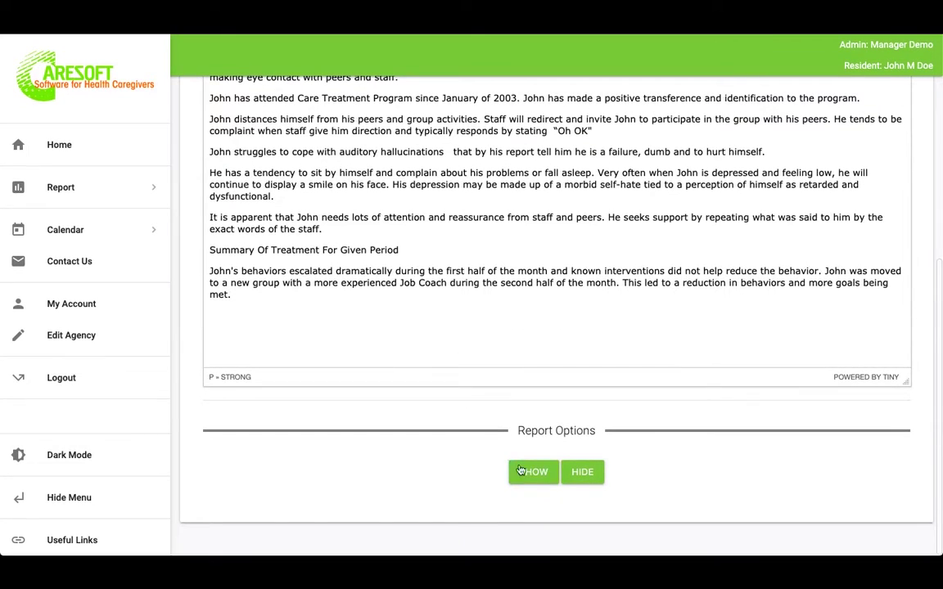
left_click(520, 478)
scroll(525, 477, "down", 15)
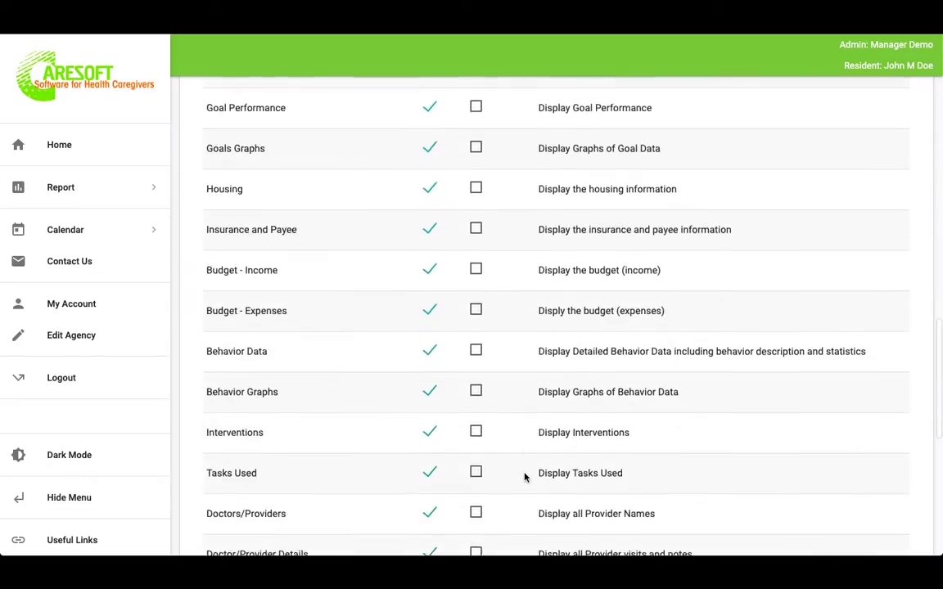
scroll(526, 477, "up", 20)
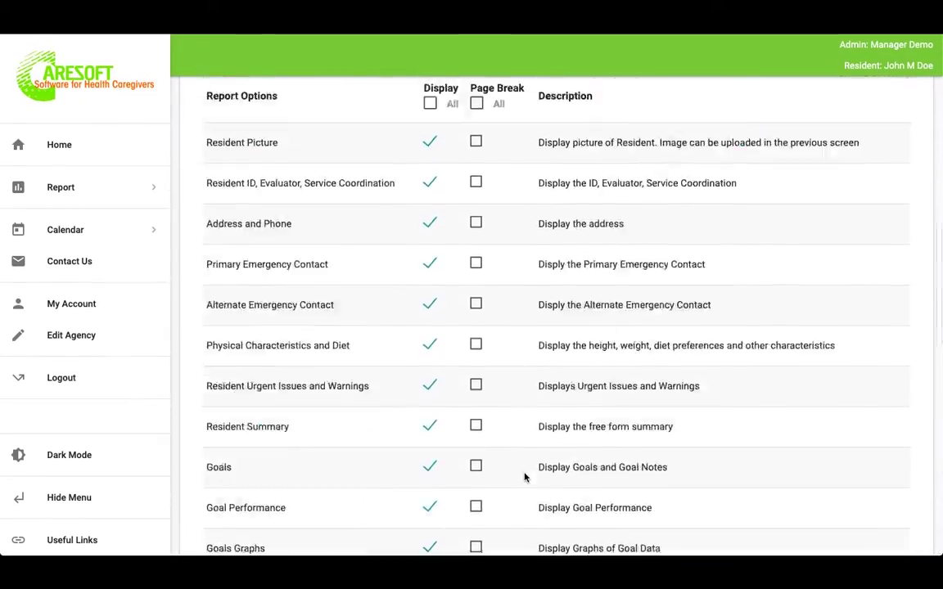
- Append "Goals" to the end of the report name
scroll(525, 478, "up", 2)
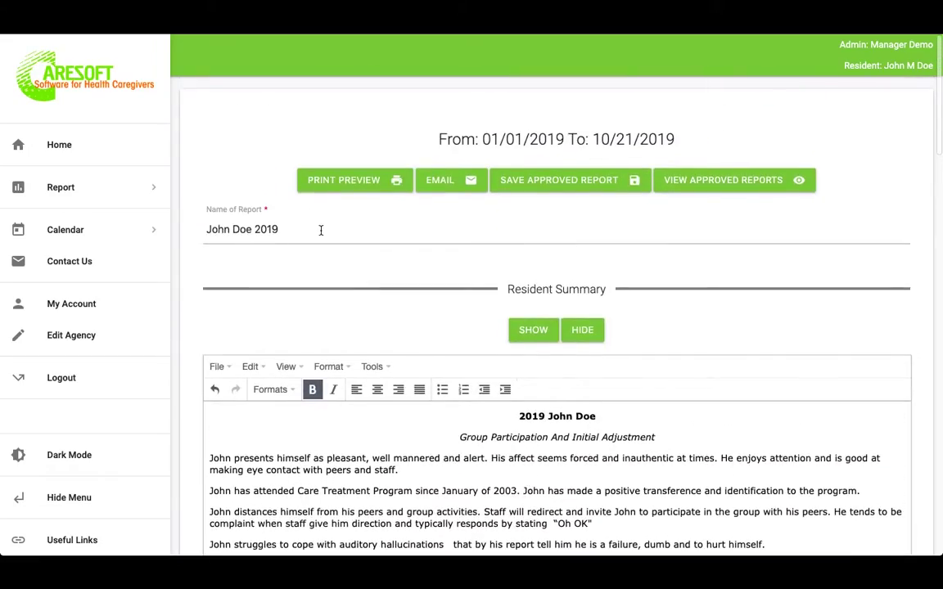
left_click(320, 230)
type("Goals")
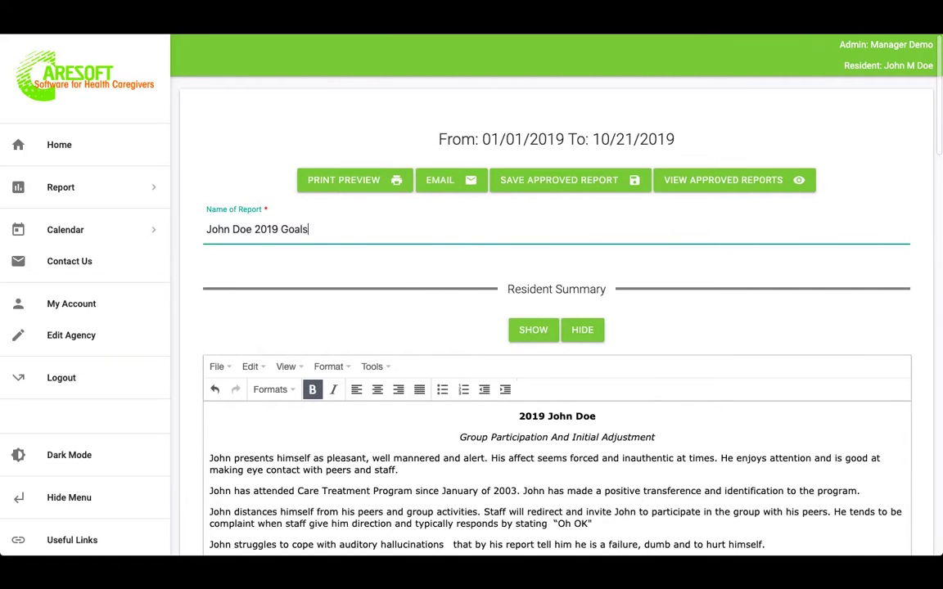
- Clear all Display options, then enable display of only Resident Picture, Goals, Goal Performance and Goals Graphs
scroll(390, 213, "down", 8)
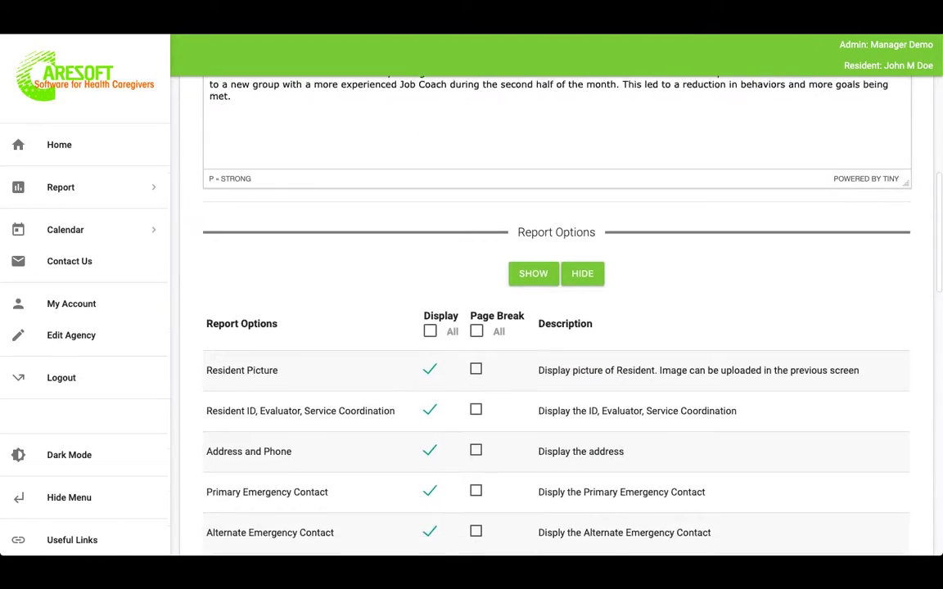
left_click(430, 277)
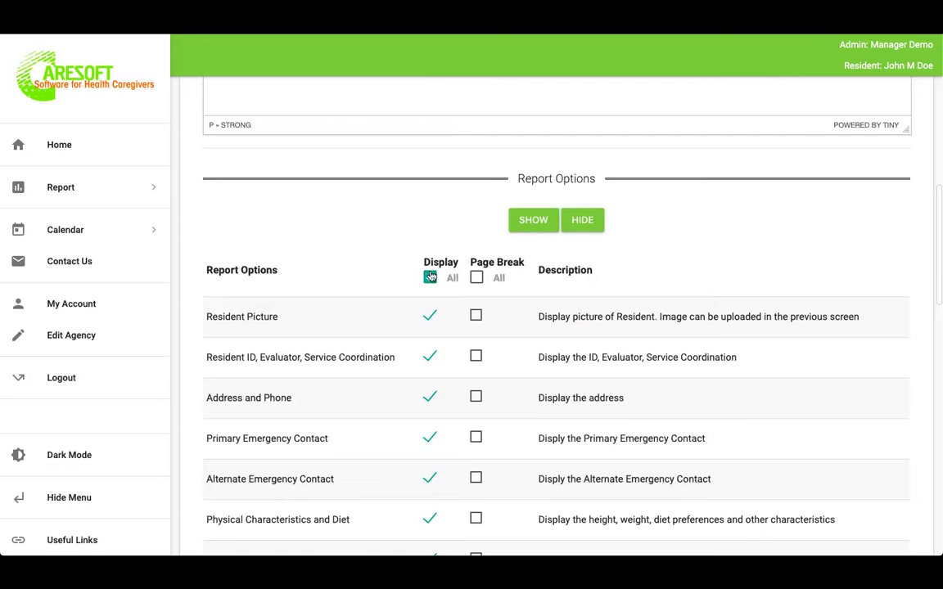
left_click(429, 316)
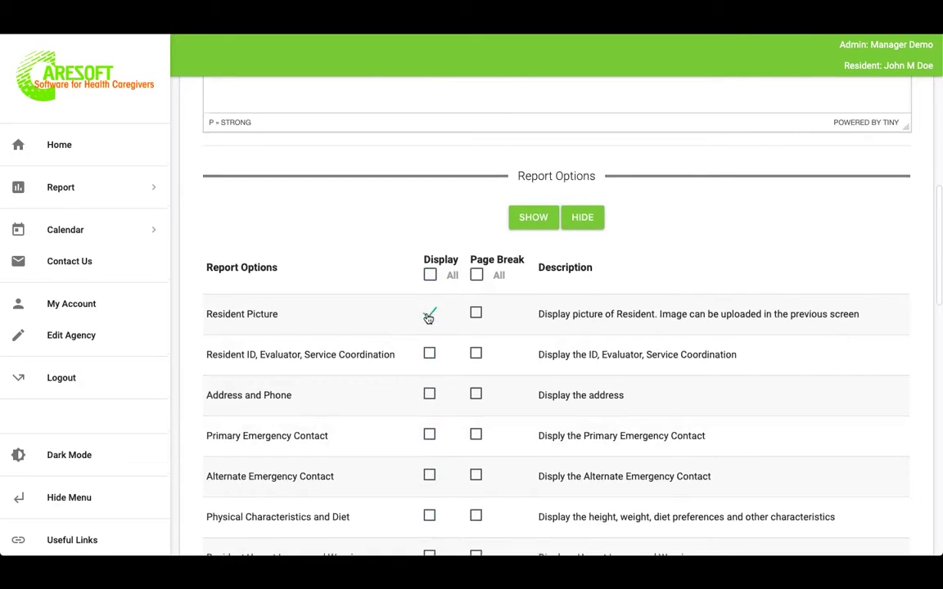
scroll(428, 318, "down", 4)
left_click(429, 326)
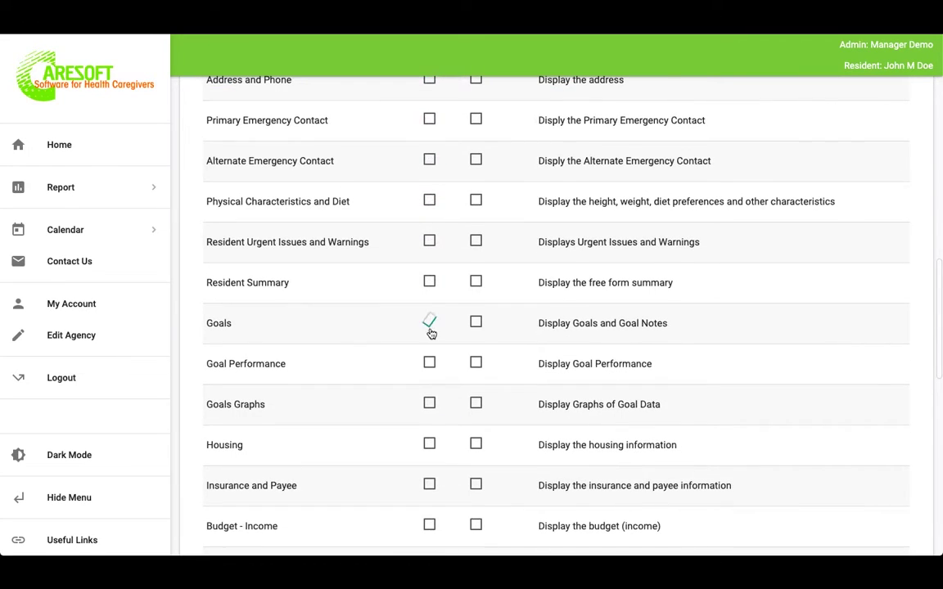
left_click(428, 363)
left_click(429, 403)
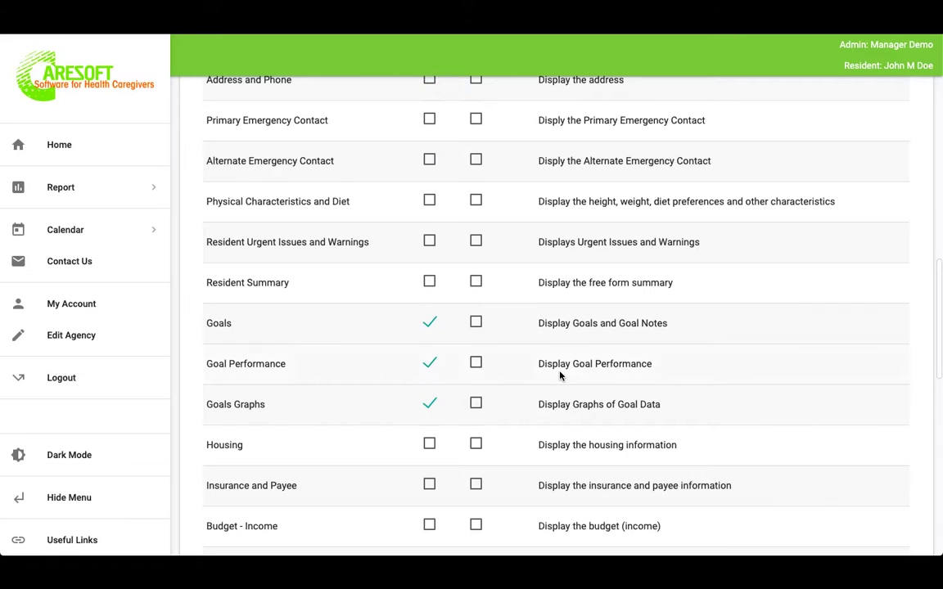
- Enable display of all sections in the Report Options
scroll(562, 375, "up", 3)
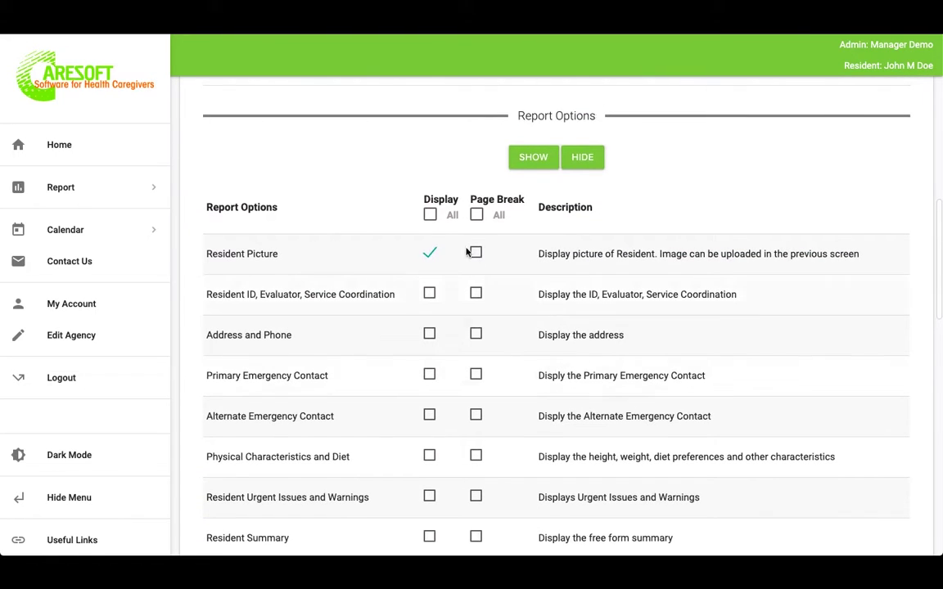
left_click(430, 216)
scroll(501, 287, "down", 10)
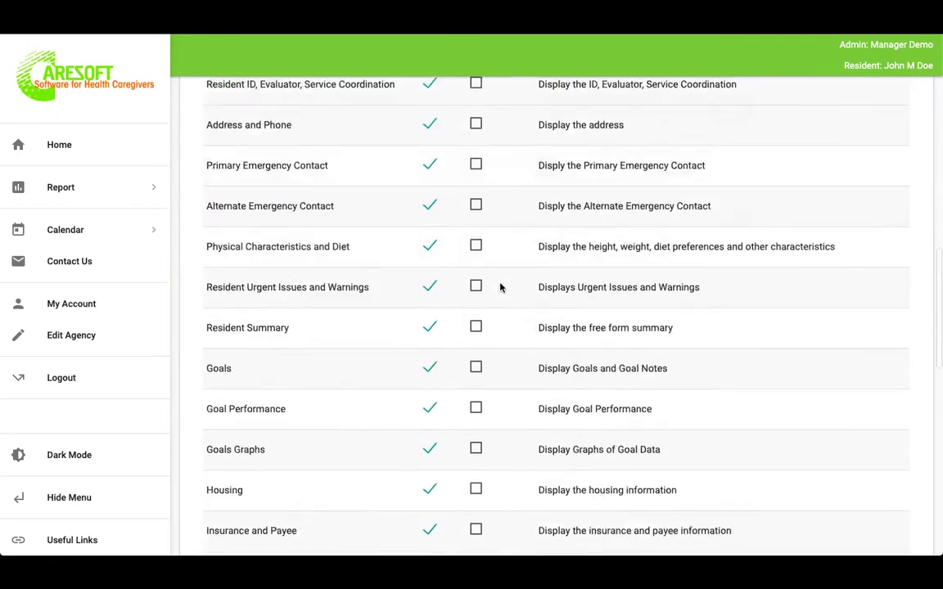
- Remove "Goals" from the end of the report name and open the report's print preview, leaving the edit page
left_click(343, 230)
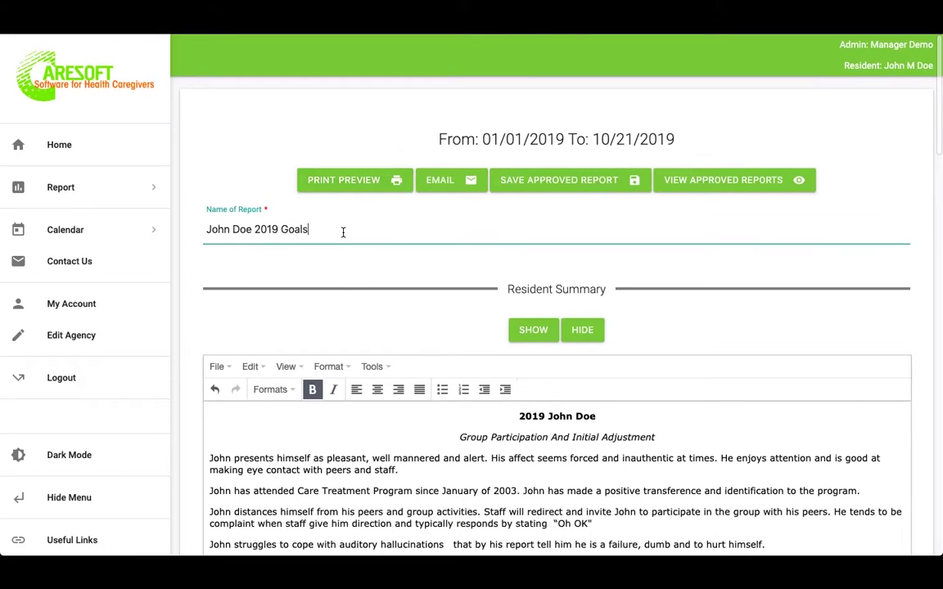
key("BackSpace")
key("BackSpace")
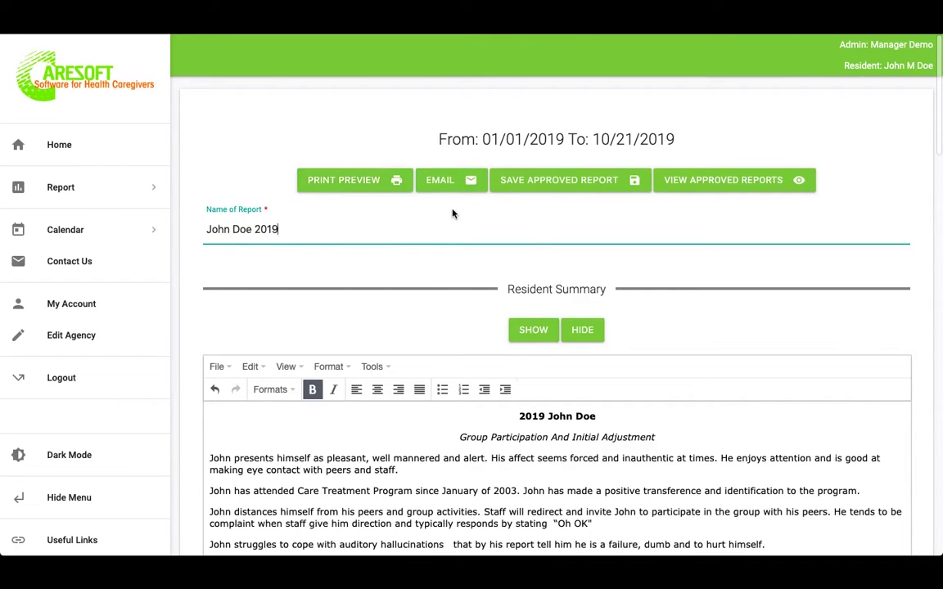
left_click(368, 183)
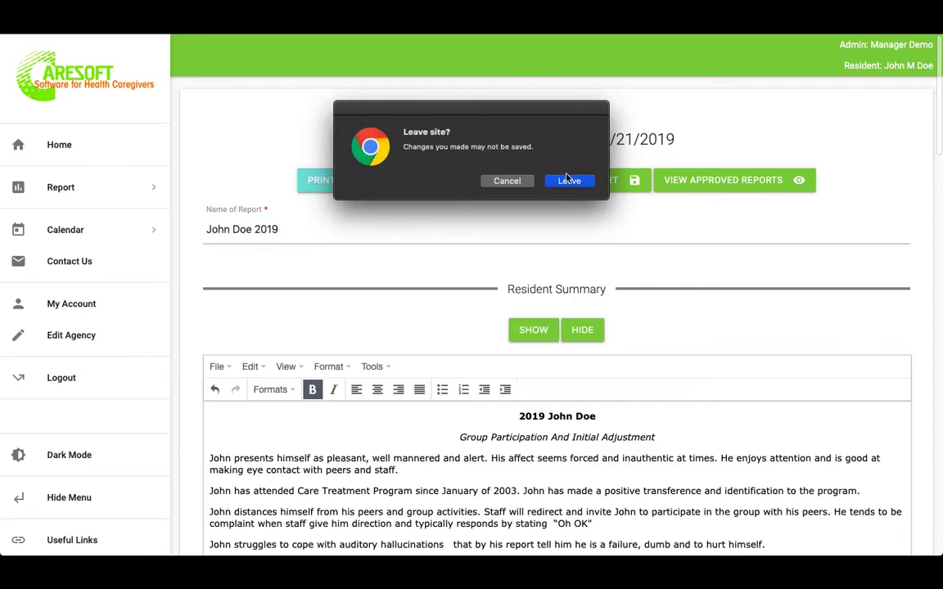
left_click(569, 181)
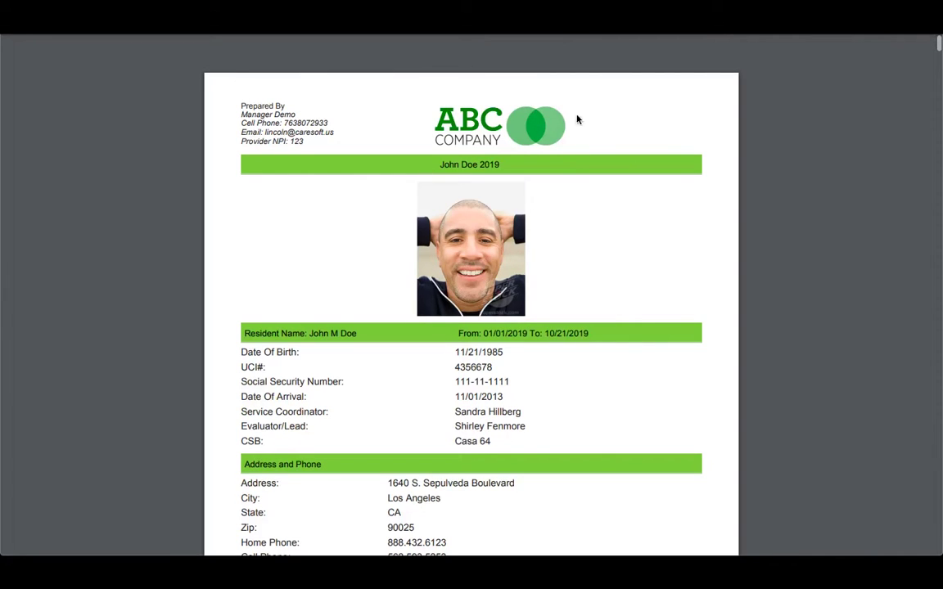
- Examine the resident's identification, address, emergency contacts, characteristics, warnings and Resident Summary in the print preview
scroll(601, 267, "down", 2)
scroll(602, 267, "down", 8)
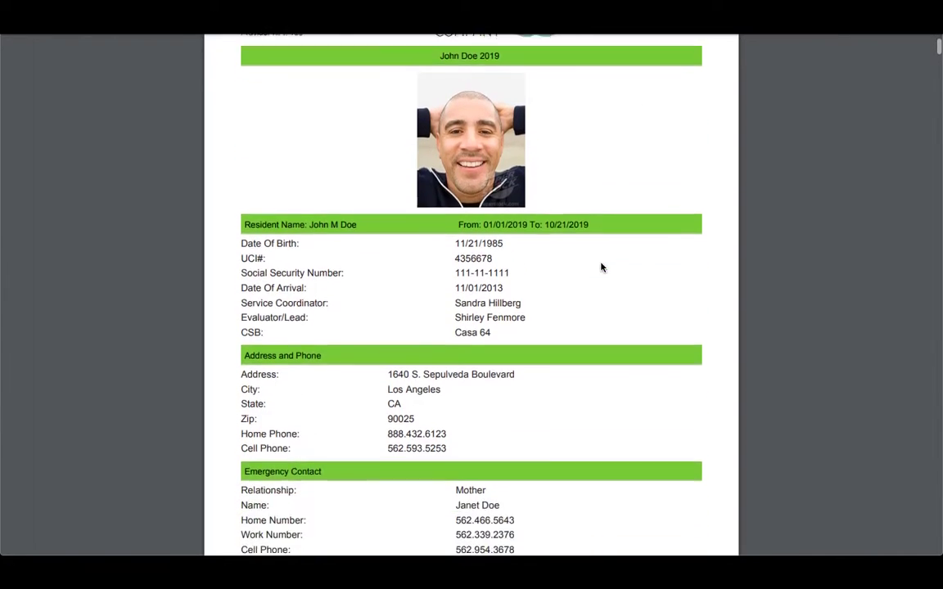
scroll(603, 268, "down", 12)
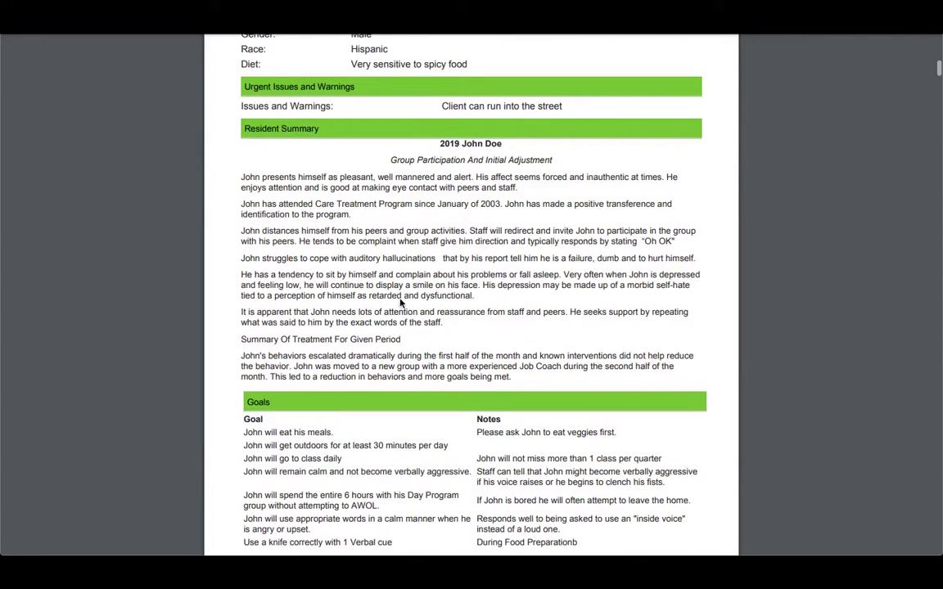
scroll(425, 268, "down", 1)
scroll(423, 266, "down", 3)
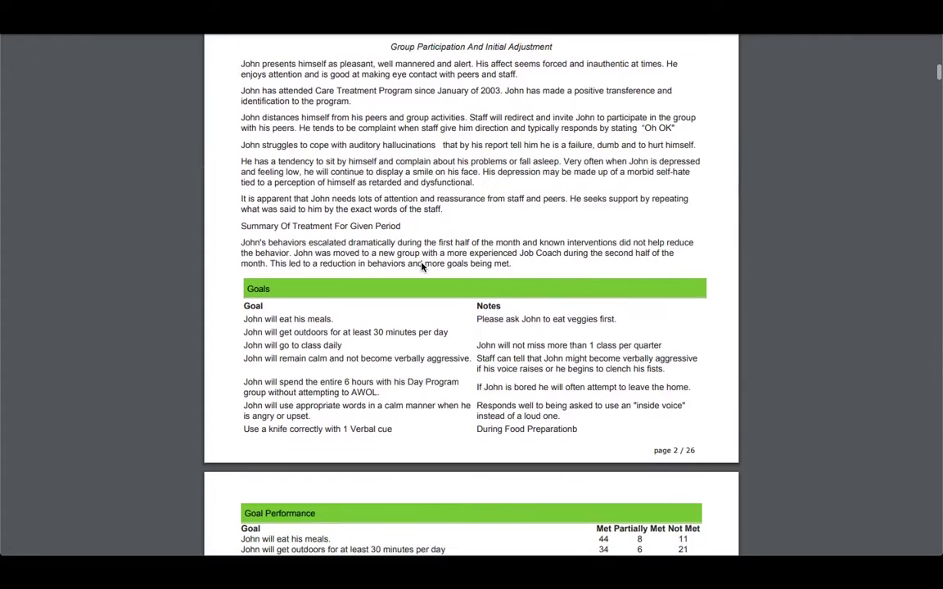
- Review the Goals list with notes, the Goal Performance table and the pie chart for each goal
scroll(449, 327, "down", 4)
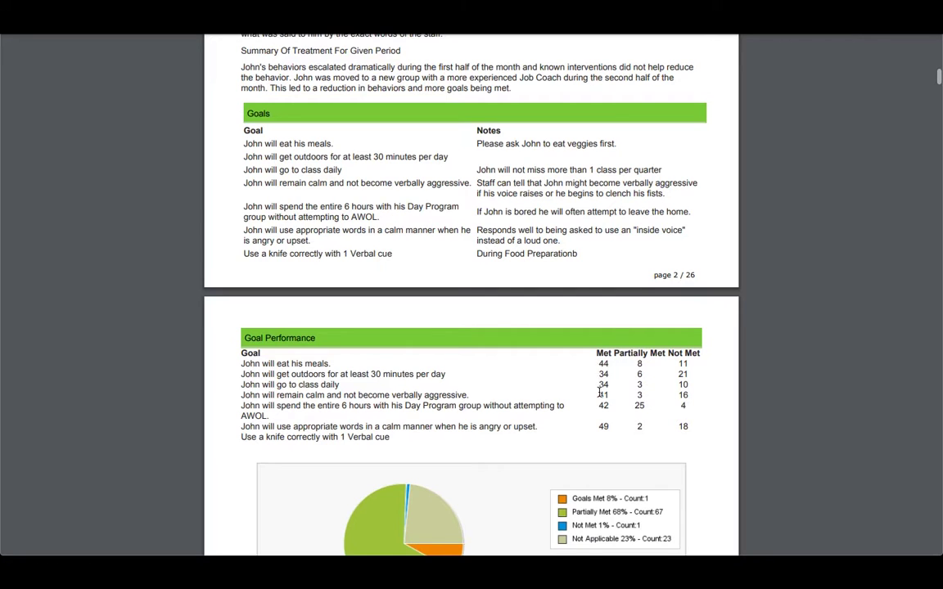
scroll(599, 392, "down", 1)
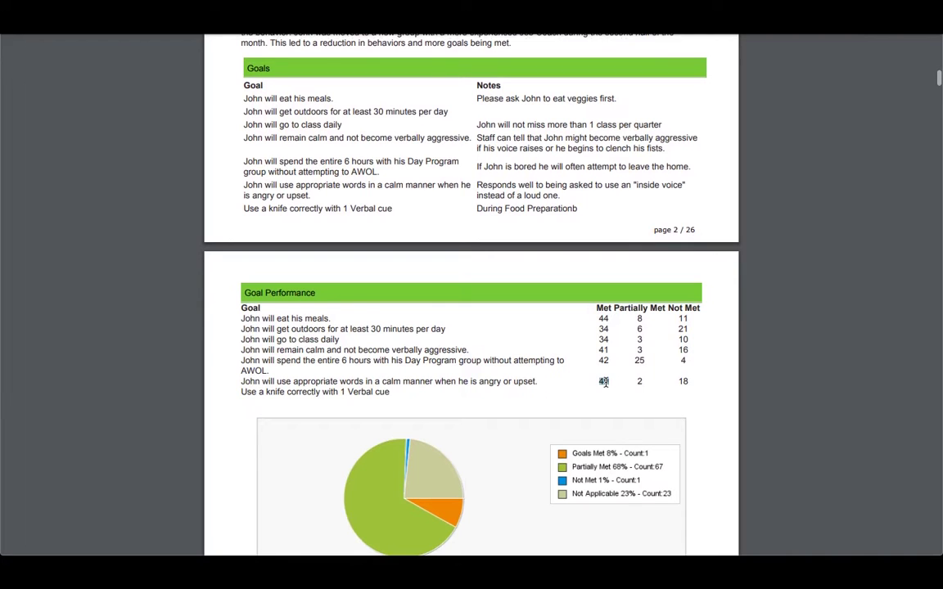
scroll(603, 381, "down", 2)
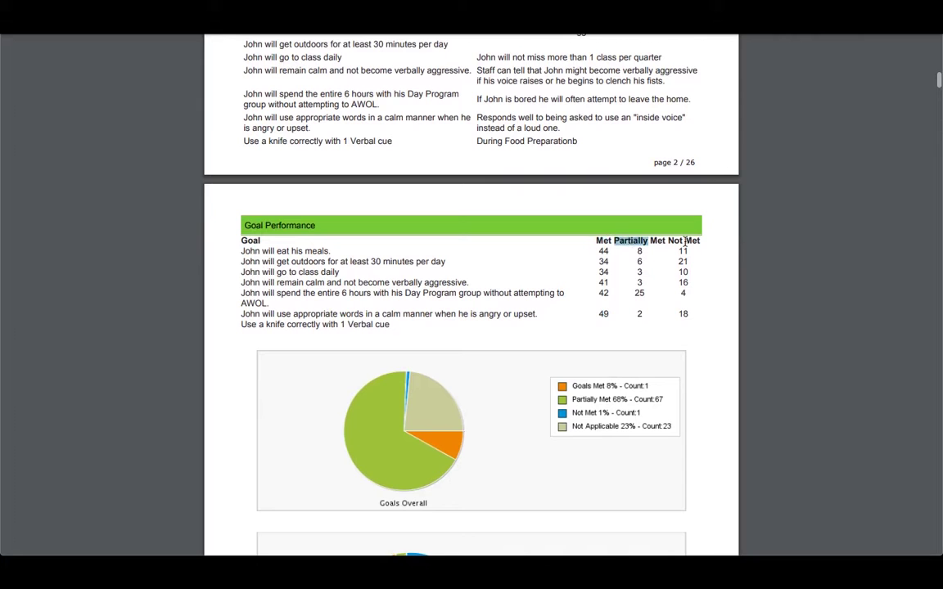
scroll(635, 385, "down", 3)
scroll(633, 392, "down", 5)
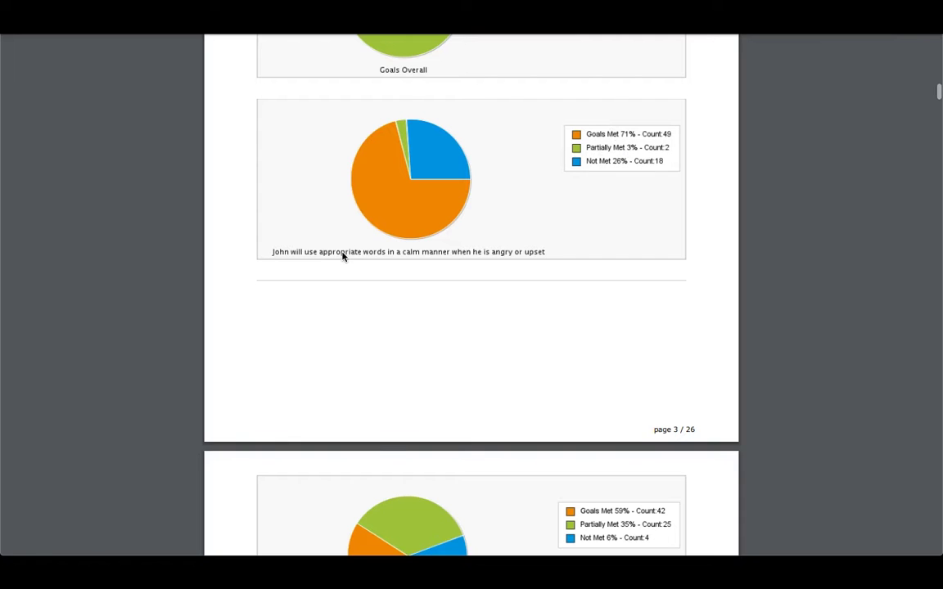
scroll(405, 274, "up", 3)
scroll(405, 274, "down", 5)
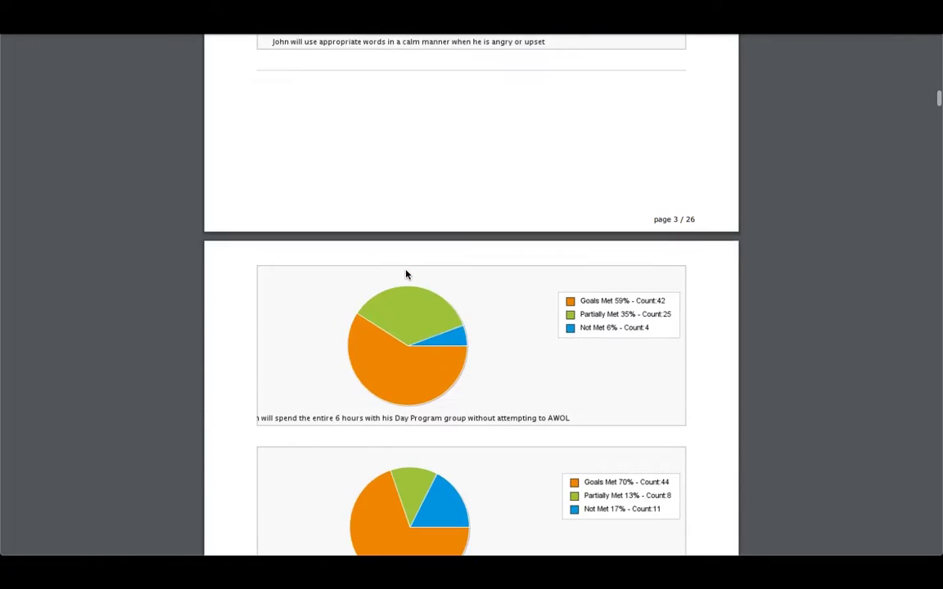
scroll(406, 274, "down", 8)
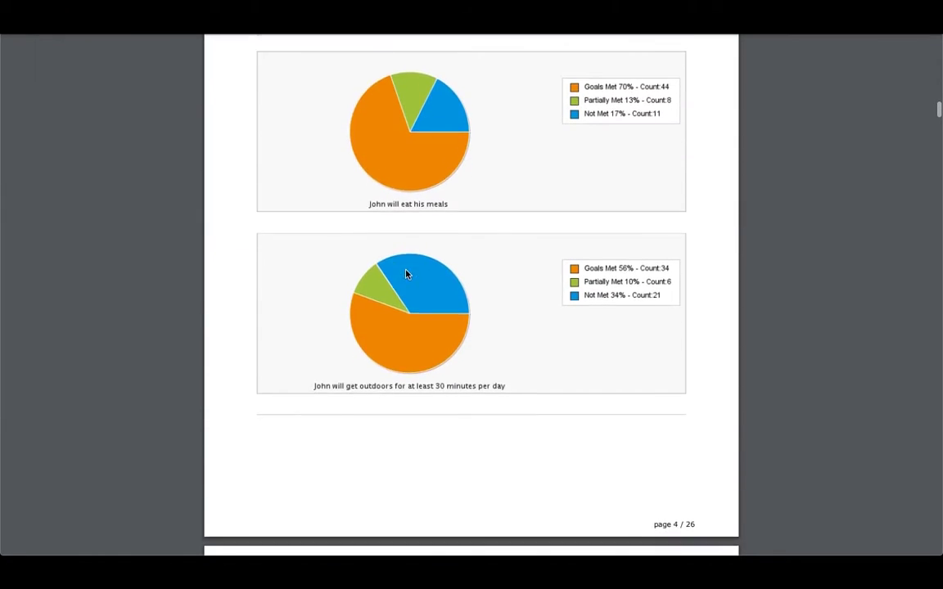
- Review the housing, insurance and budget sections, then the Behavior Totals chart and the written behavior descriptions
scroll(405, 274, "down", 10)
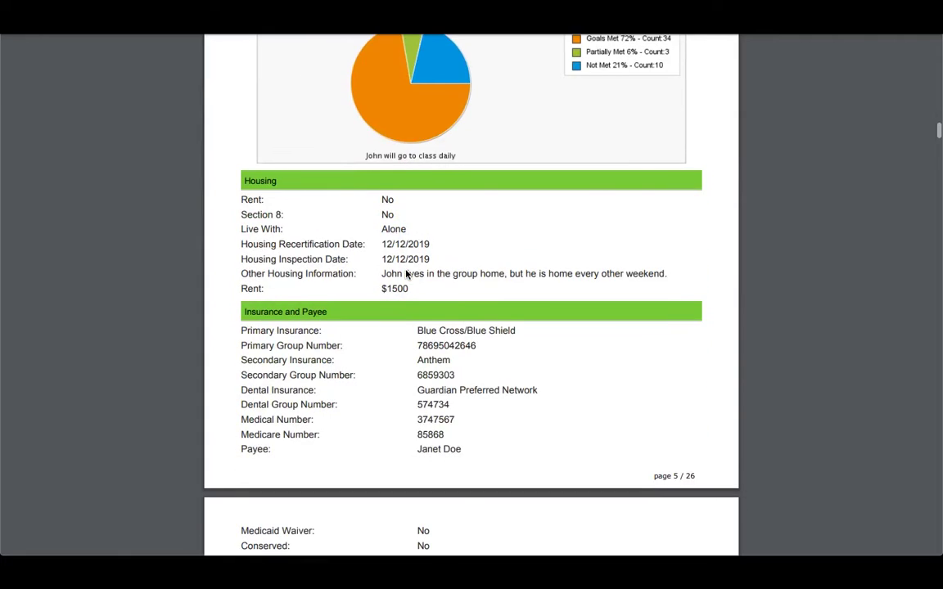
scroll(406, 274, "down", 6)
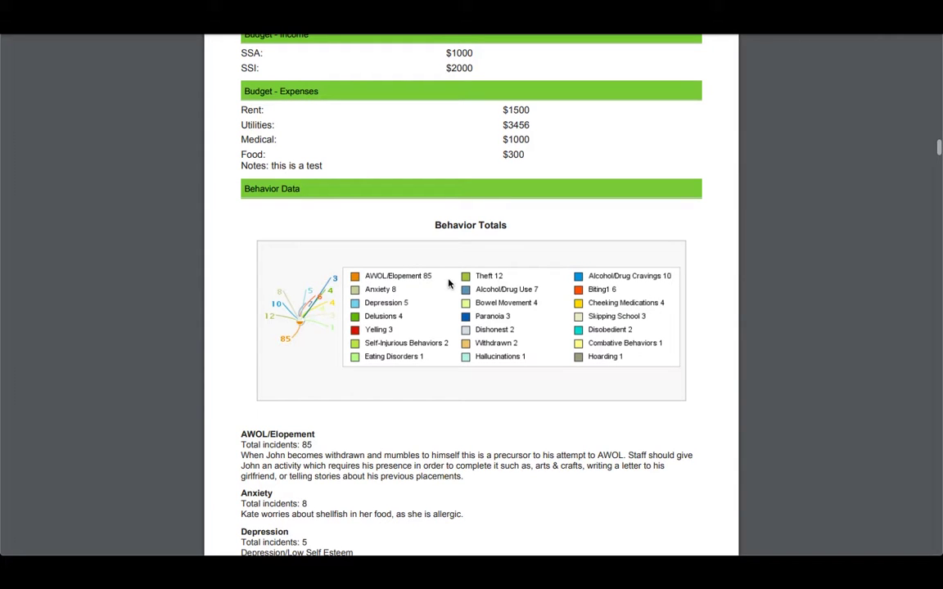
scroll(435, 306, "down", 4)
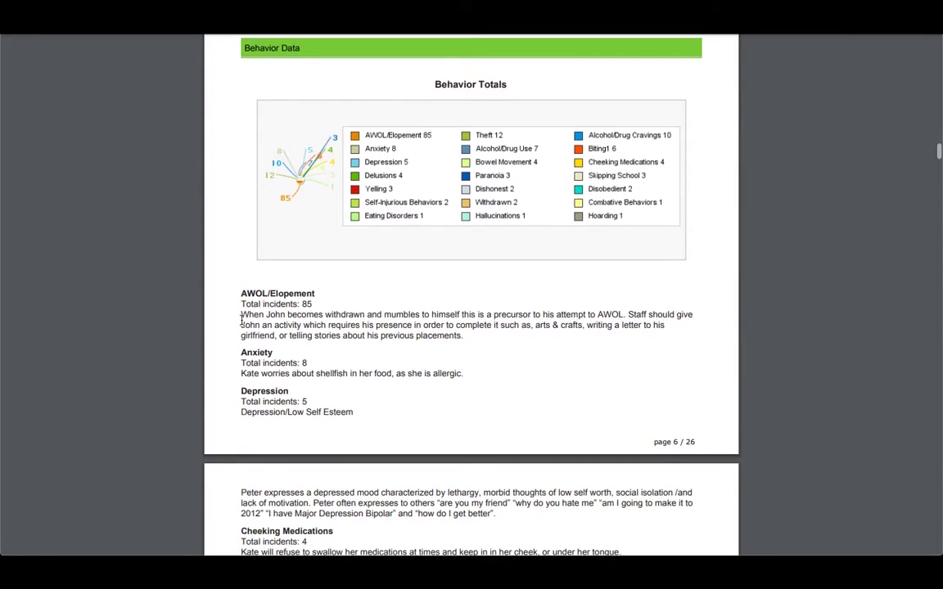
left_click_drag(242, 315, 494, 341)
scroll(482, 359, "down", 20)
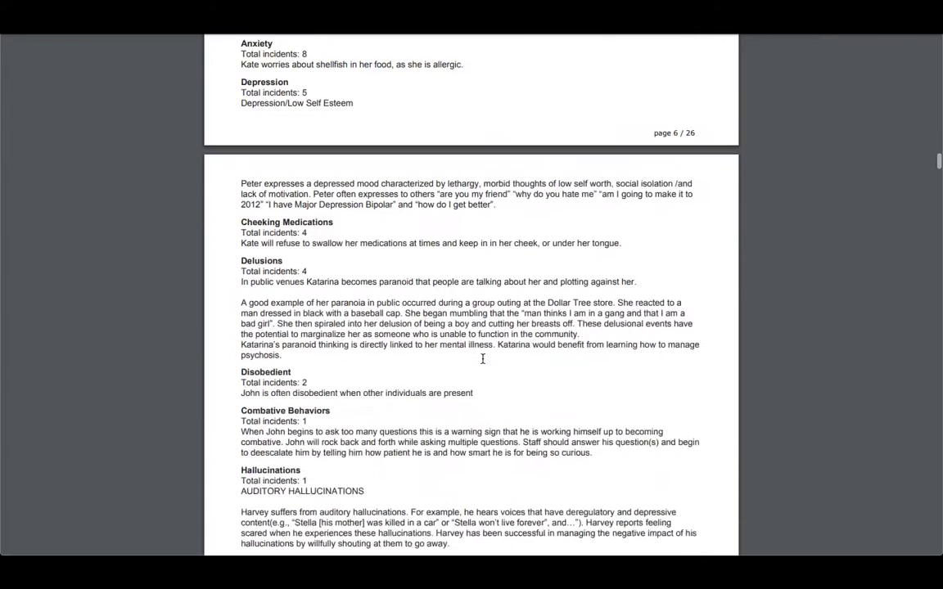
scroll(482, 358, "down", 8)
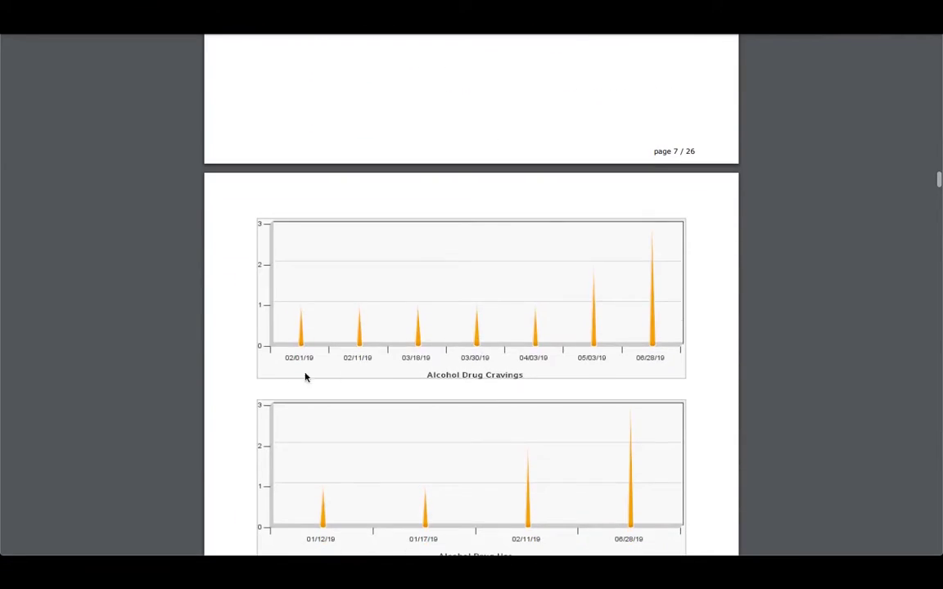
scroll(388, 299, "up", 12)
scroll(388, 299, "down", 11)
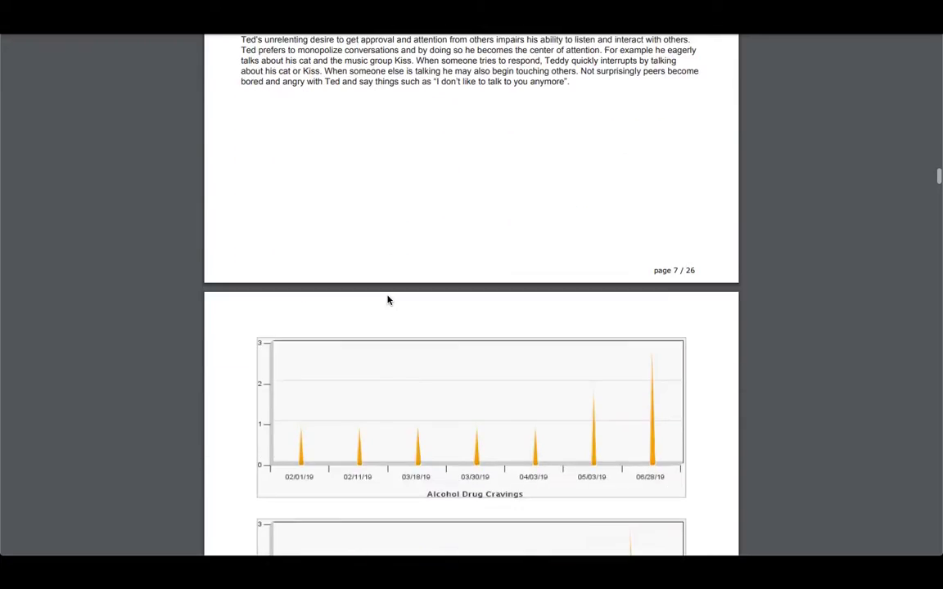
- Examine the dated incident graphs for each behavior and the table of successful and unsuccessful interventions
scroll(388, 299, "down", 3)
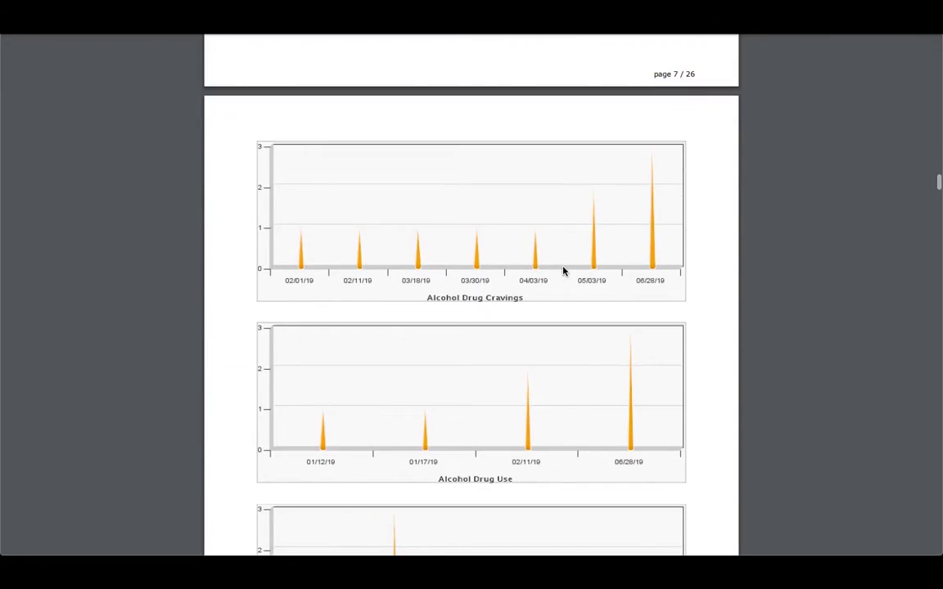
scroll(562, 270, "down", 8)
scroll(562, 270, "down", 12)
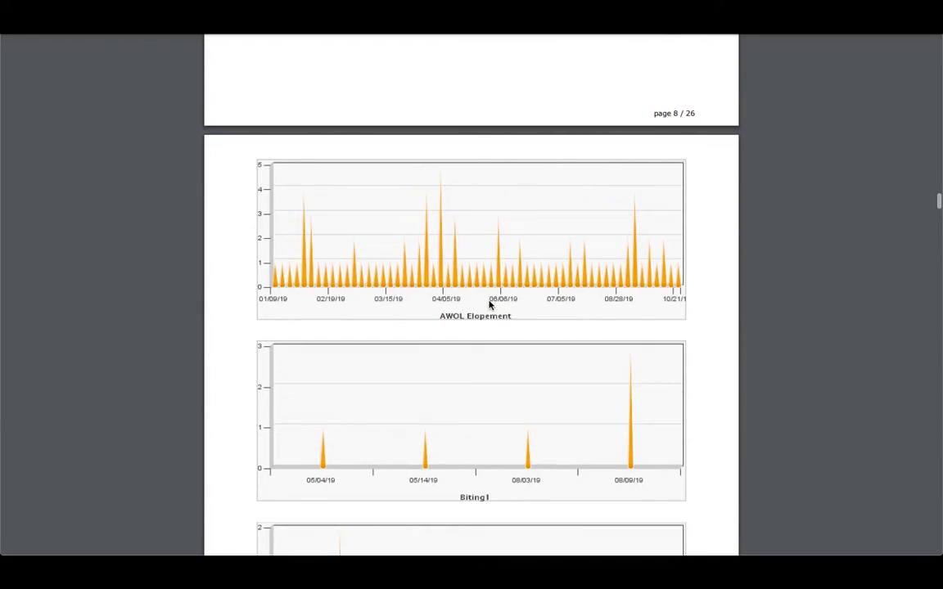
scroll(489, 304, "down", 1)
scroll(489, 305, "down", 8)
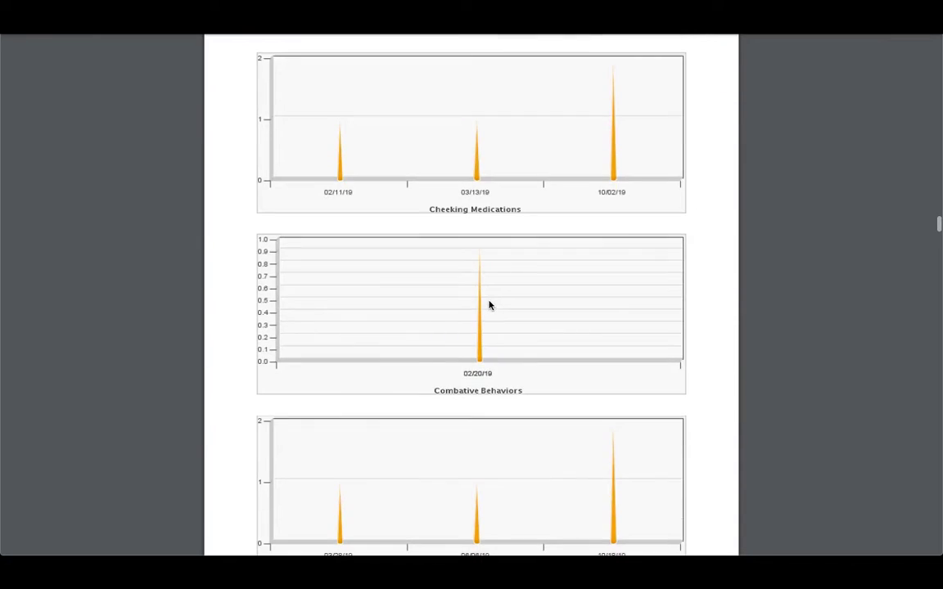
scroll(489, 304, "down", 15)
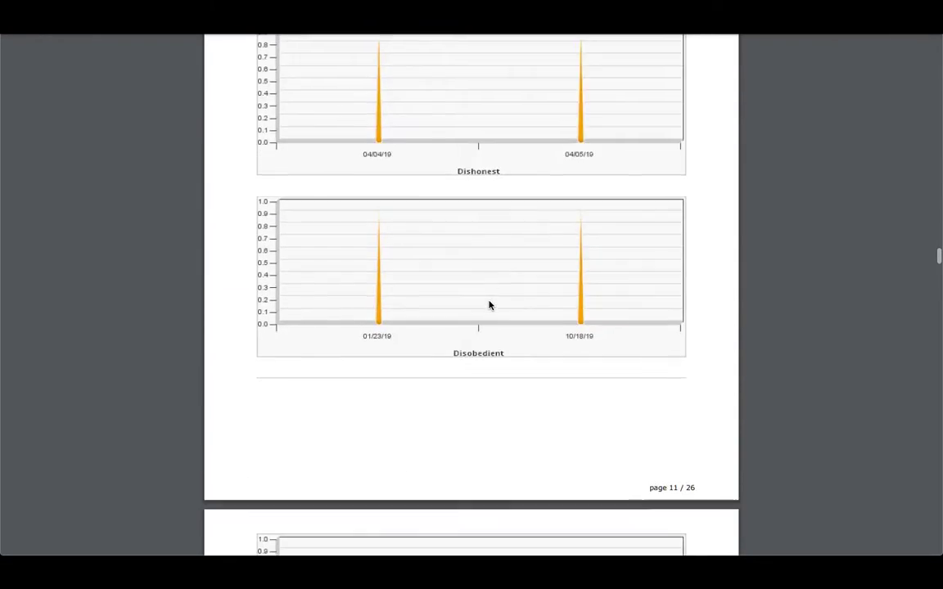
scroll(489, 304, "down", 20)
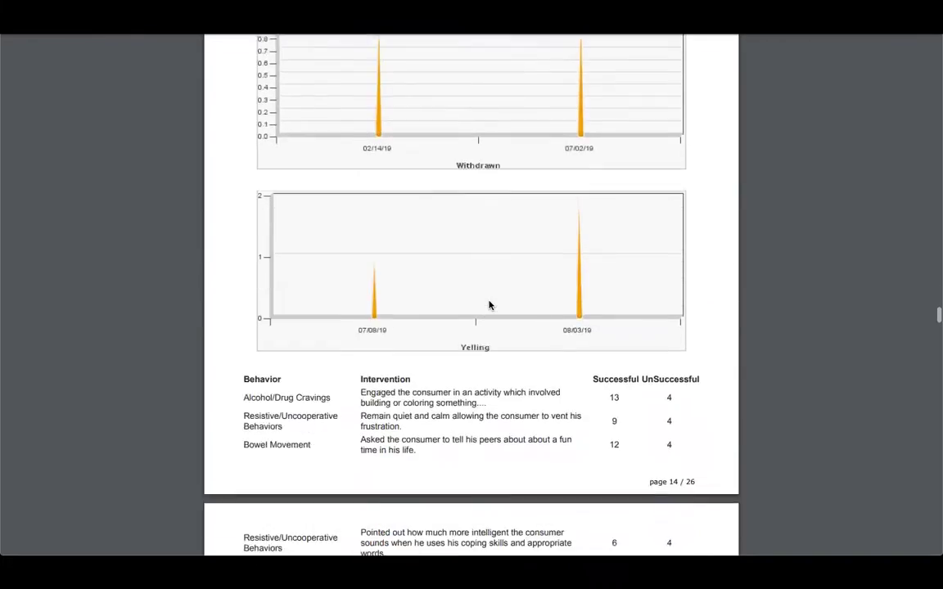
scroll(490, 305, "up", 4)
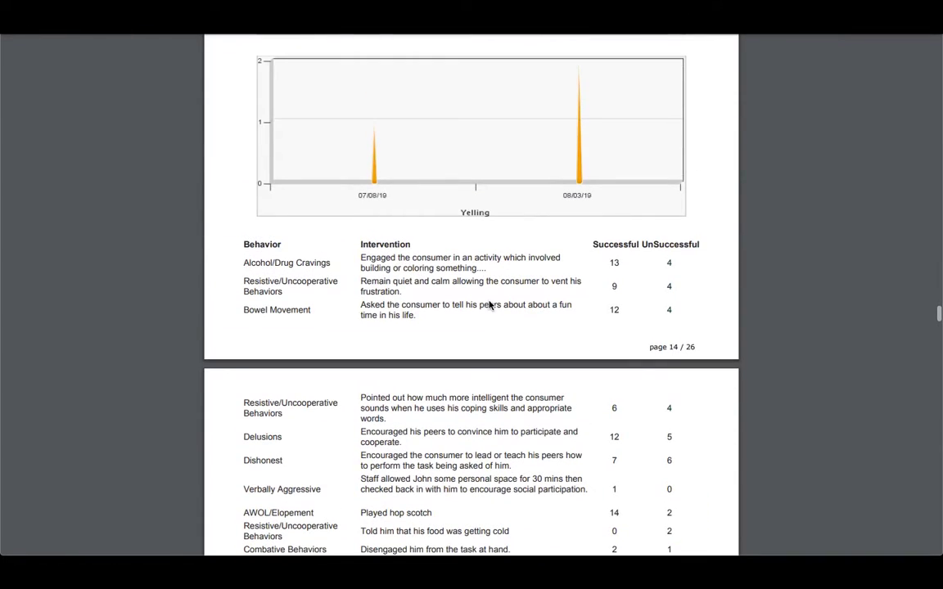
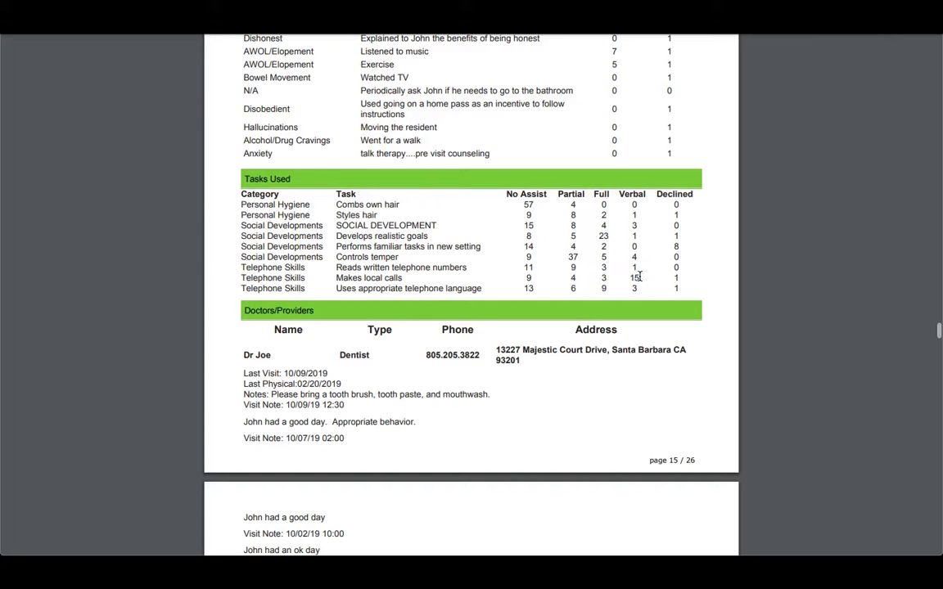
- Review the Tasks Used table, the Doctors/Providers entries with their visit notes, and the start of All Medications
scroll(639, 277, "down", 3)
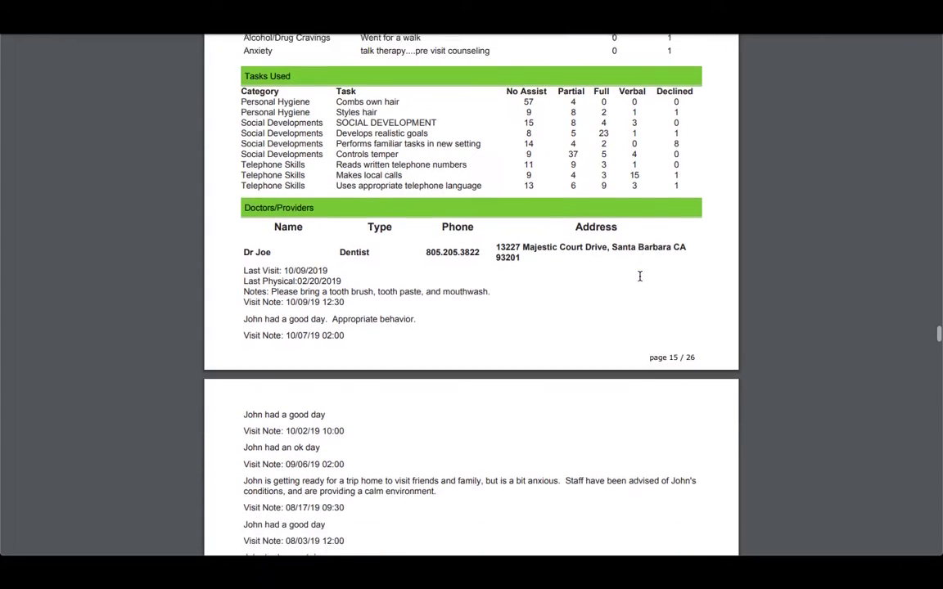
scroll(639, 277, "down", 4)
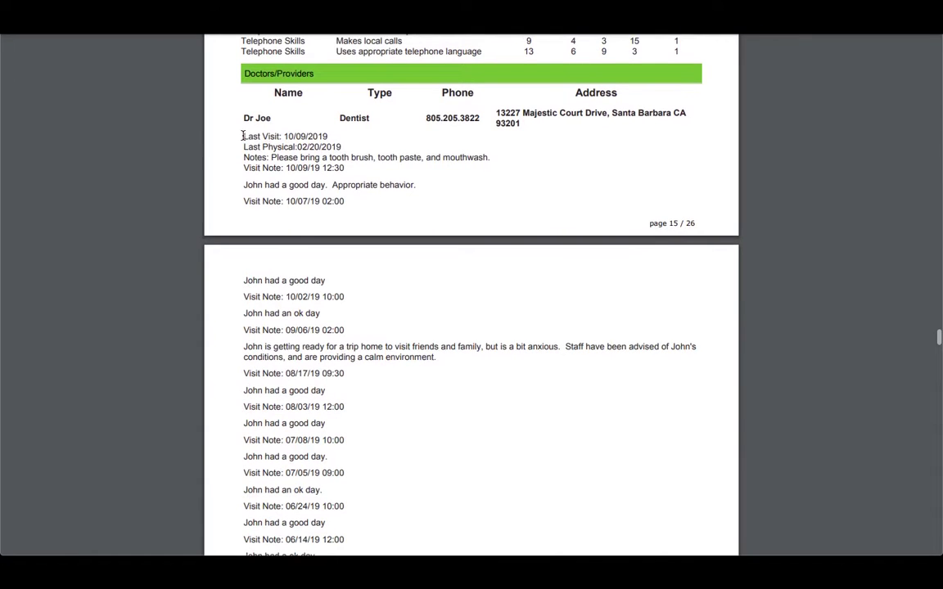
left_click_drag(243, 135, 342, 232)
scroll(351, 225, "down", 20)
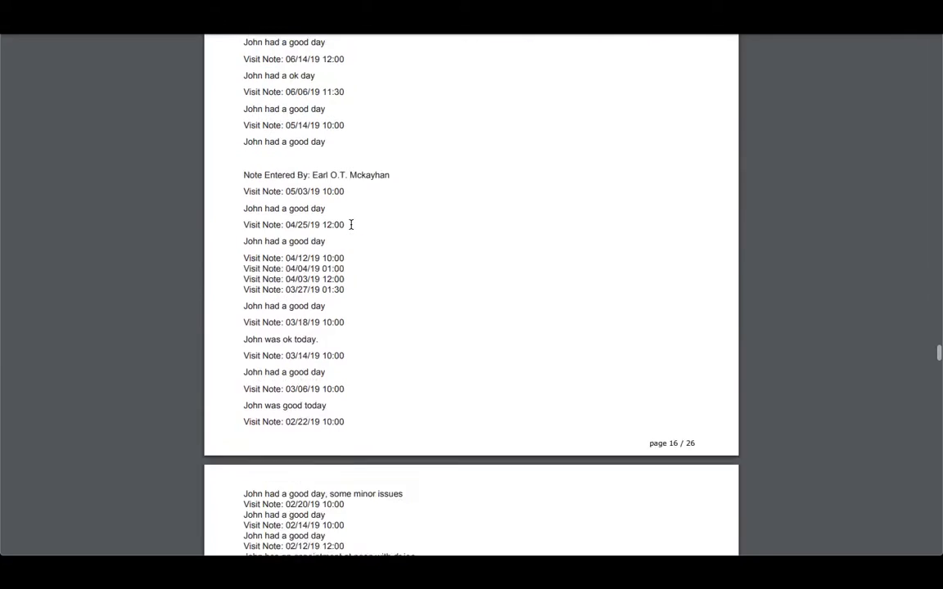
scroll(351, 224, "up", 3)
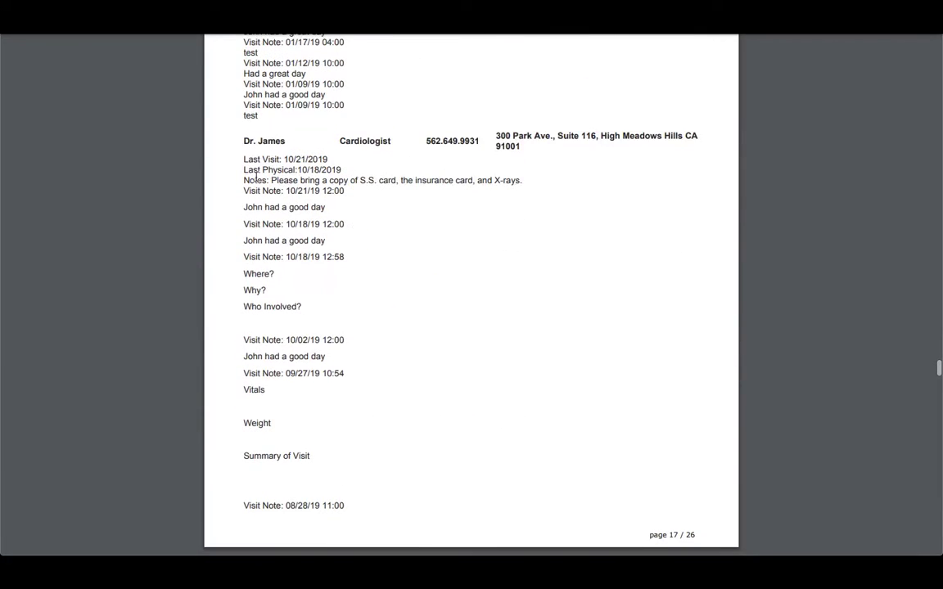
scroll(334, 242, "down", 1)
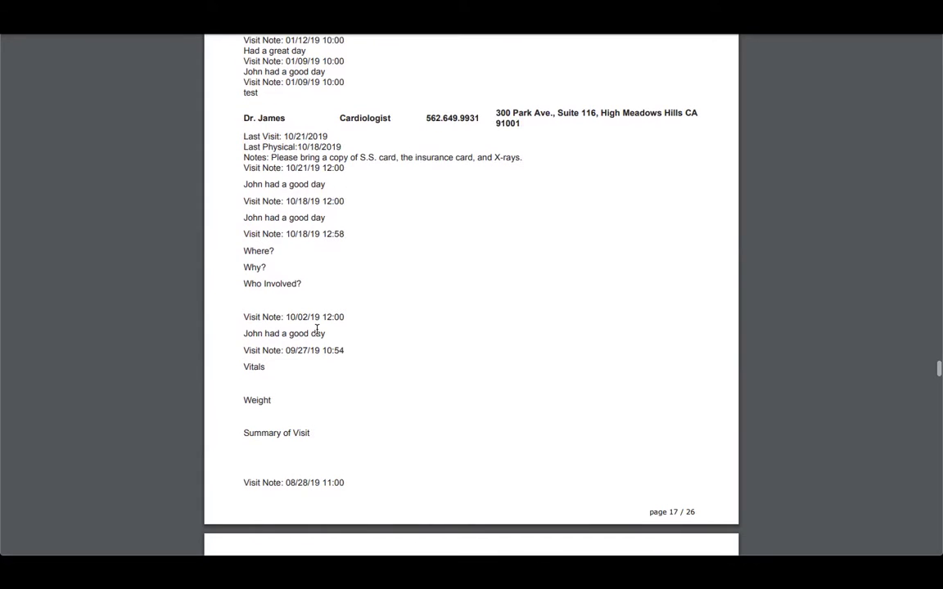
scroll(316, 329, "down", 20)
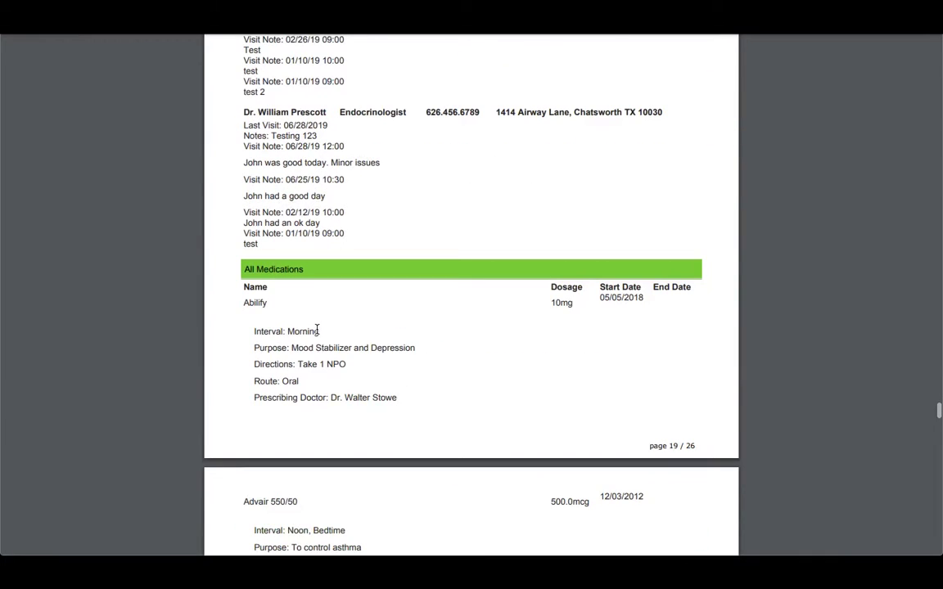
scroll(317, 329, "down", 2)
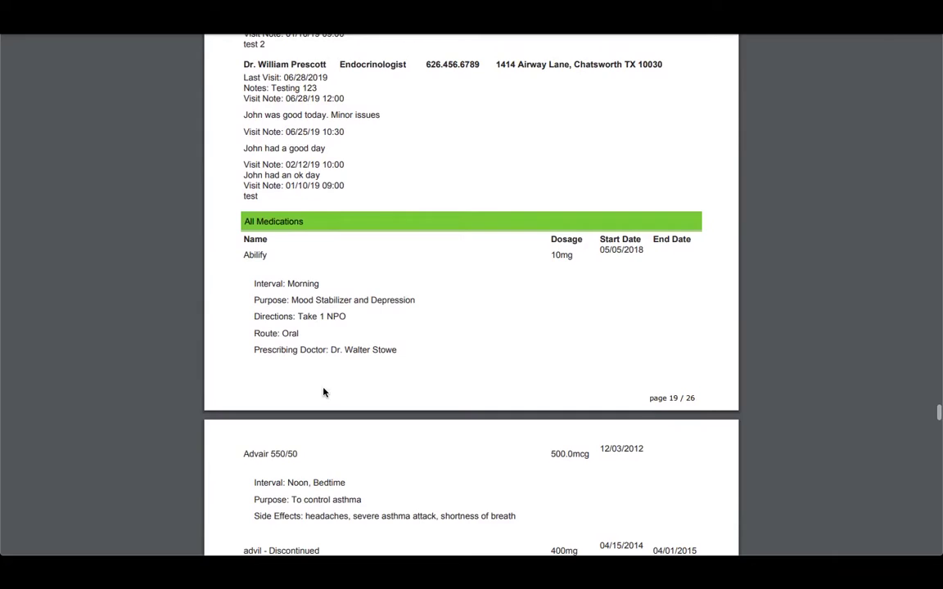
- Review the rest of All Medications, then the Allergies, Body Assessment and Calendar sections of the report
scroll(323, 391, "down", 15)
scroll(322, 392, "down", 20)
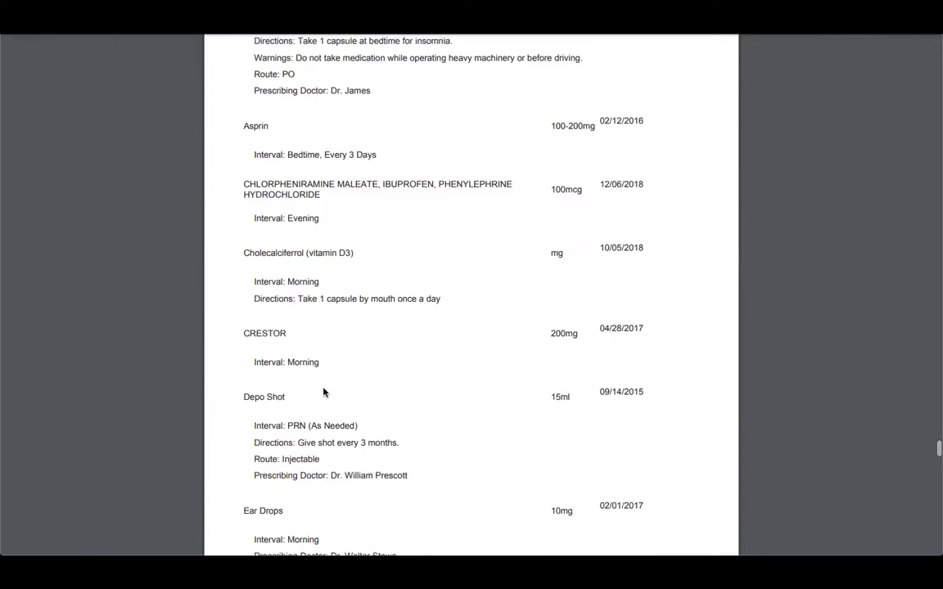
scroll(322, 392, "down", 20)
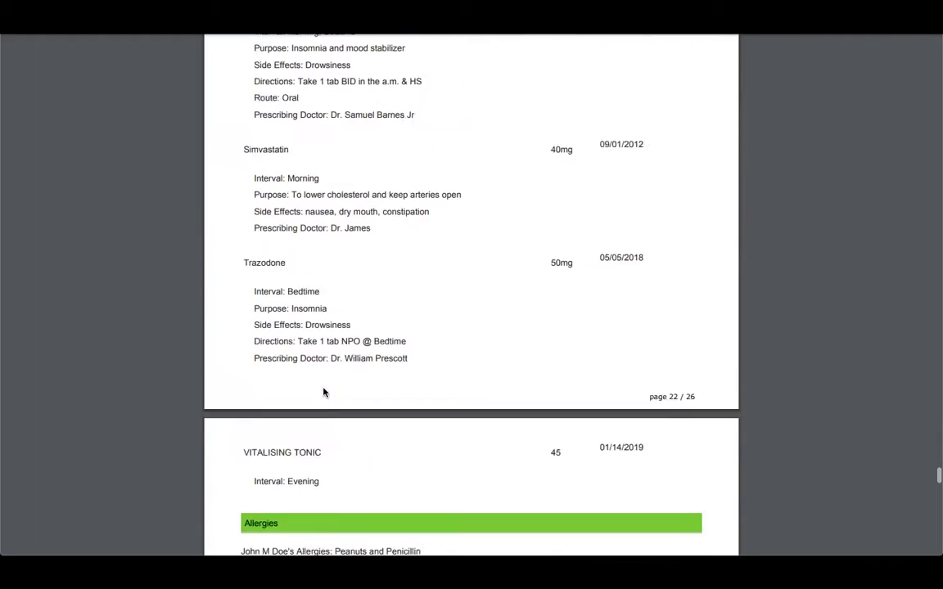
scroll(322, 392, "down", 3)
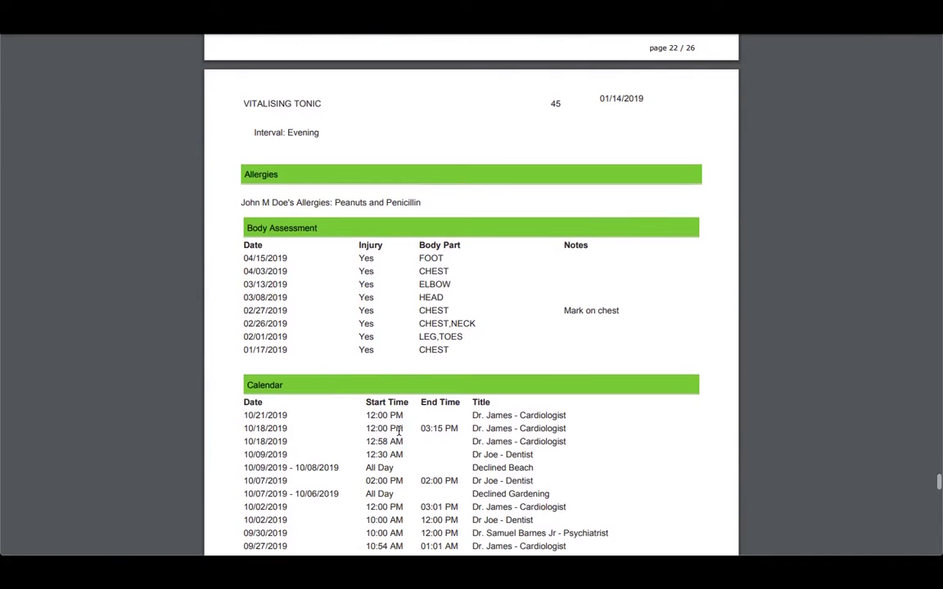
scroll(398, 431, "down", 20)
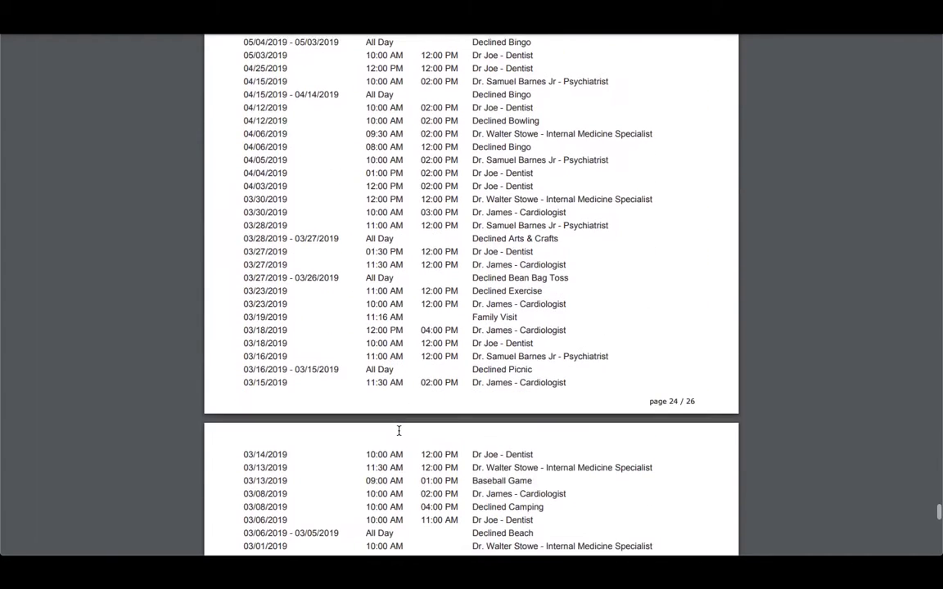
- Review the Activity Log, Bowel Movement, Contact Note and Request For Funds sections through to the report's end
scroll(398, 431, "down", 3)
scroll(398, 430, "down", 4)
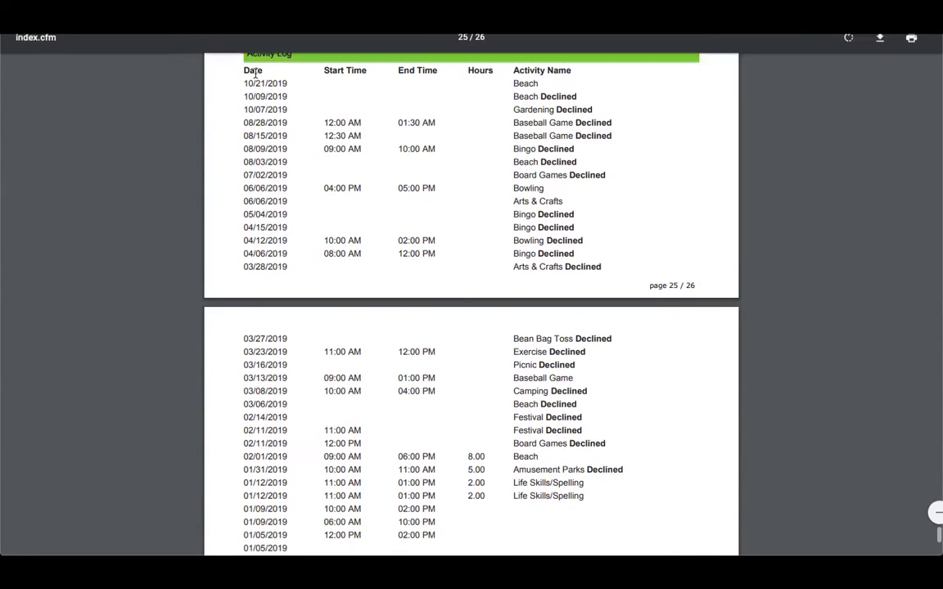
scroll(320, 290, "up", 3)
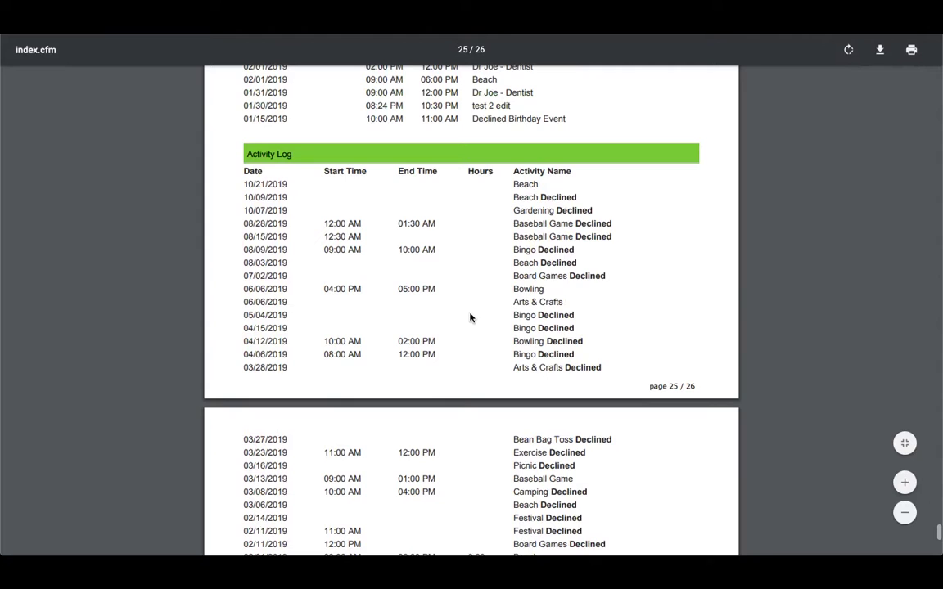
scroll(470, 317, "down", 12)
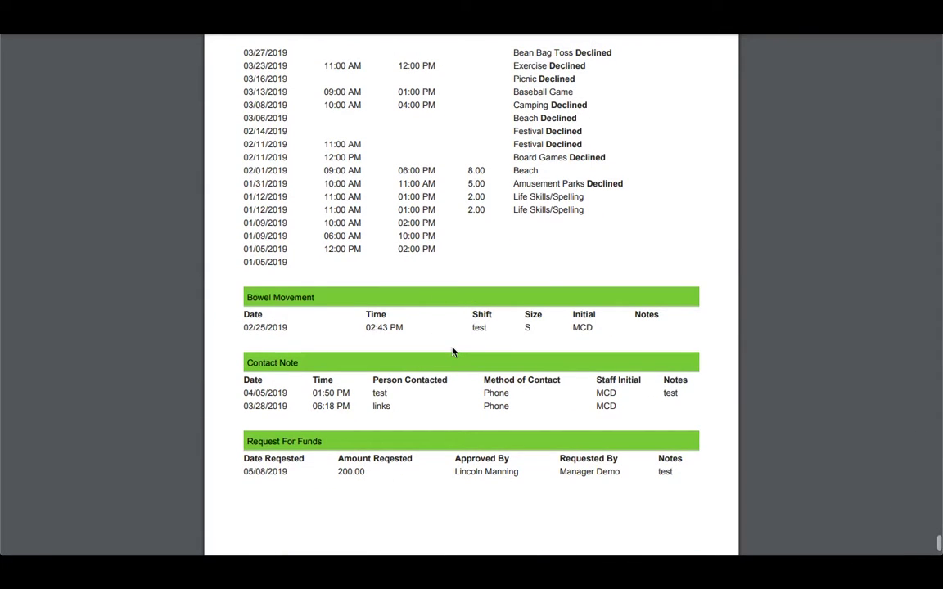
scroll(453, 352, "down", 3)
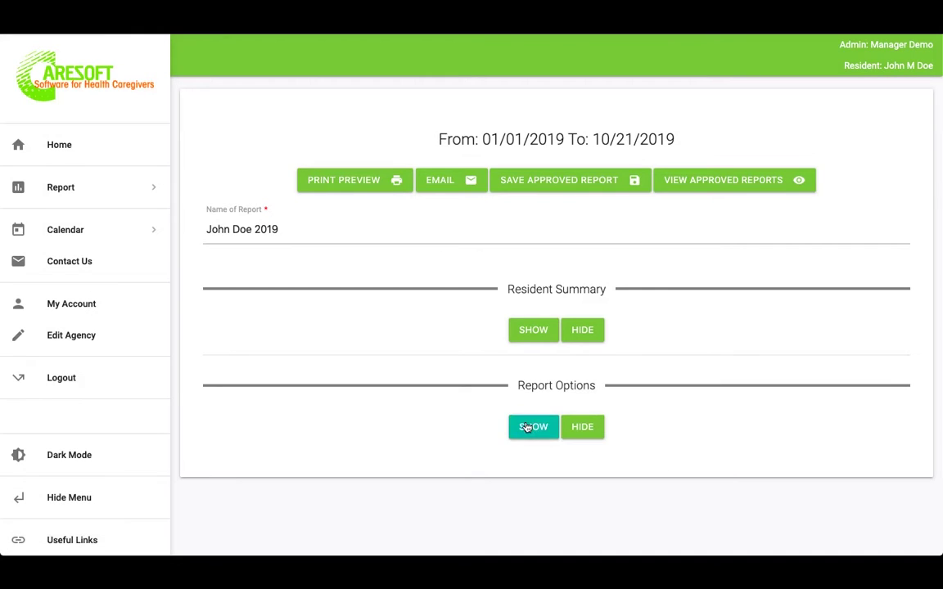
- Show the report options, check the display selections through Aftercare/Discharge Planning, and save the report as an approved report
left_click(530, 426)
scroll(528, 427, "down", 15)
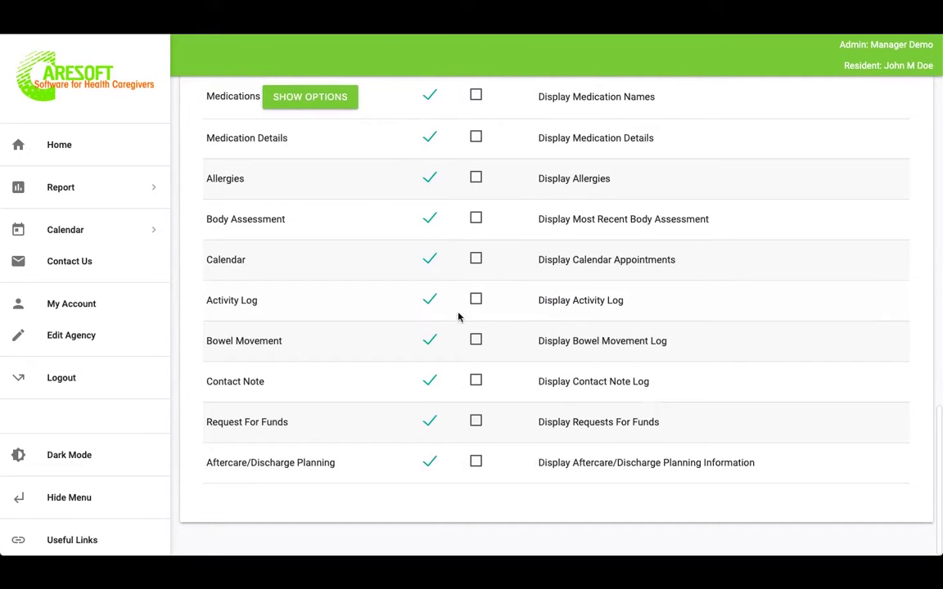
scroll(694, 347, "up", 15)
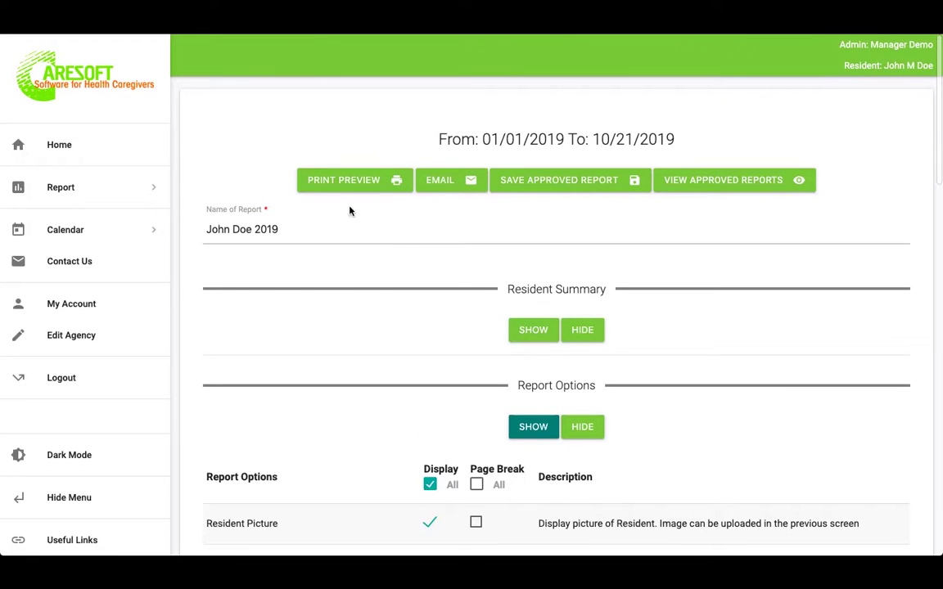
left_click(555, 185)
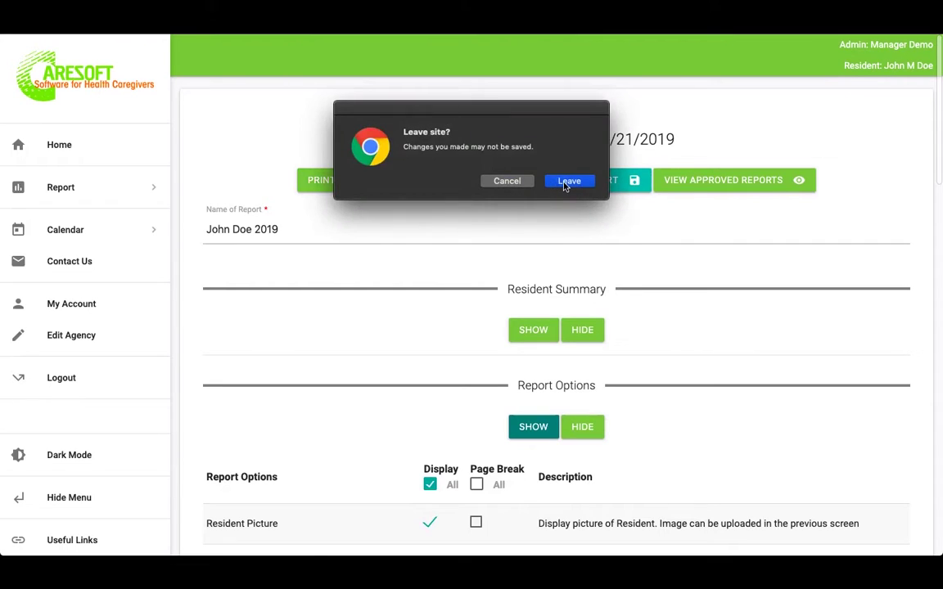
left_click(568, 180)
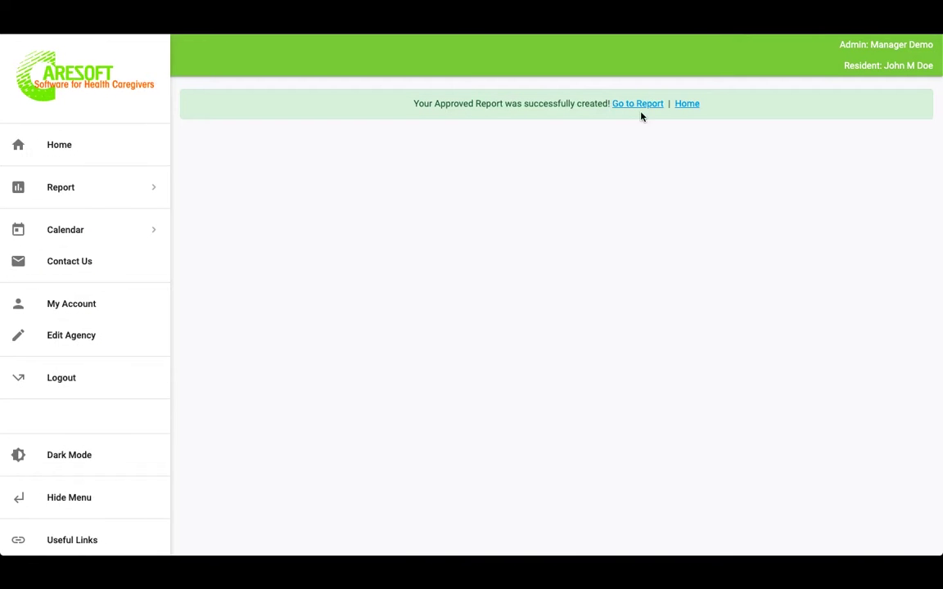
- Go to the saved report and look through the resident's Approved Plans list with its creation dates and time frames
left_click(639, 105)
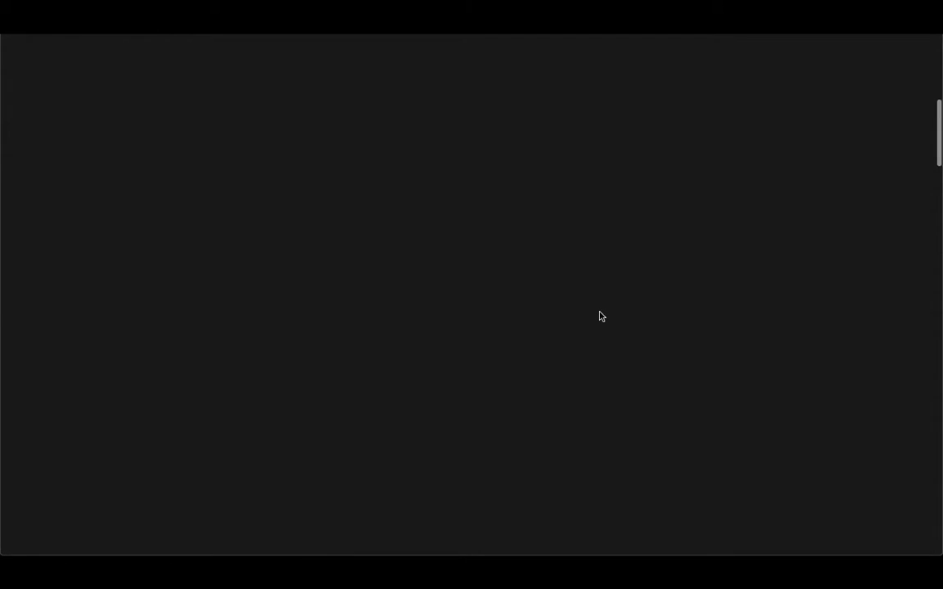
scroll(598, 316, "up", 3)
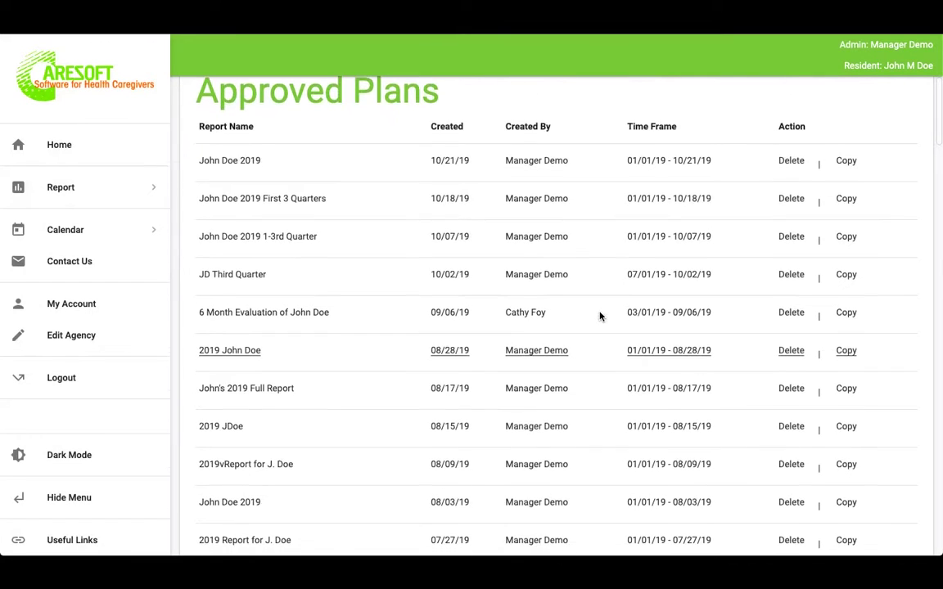
scroll(598, 316, "down", 1)
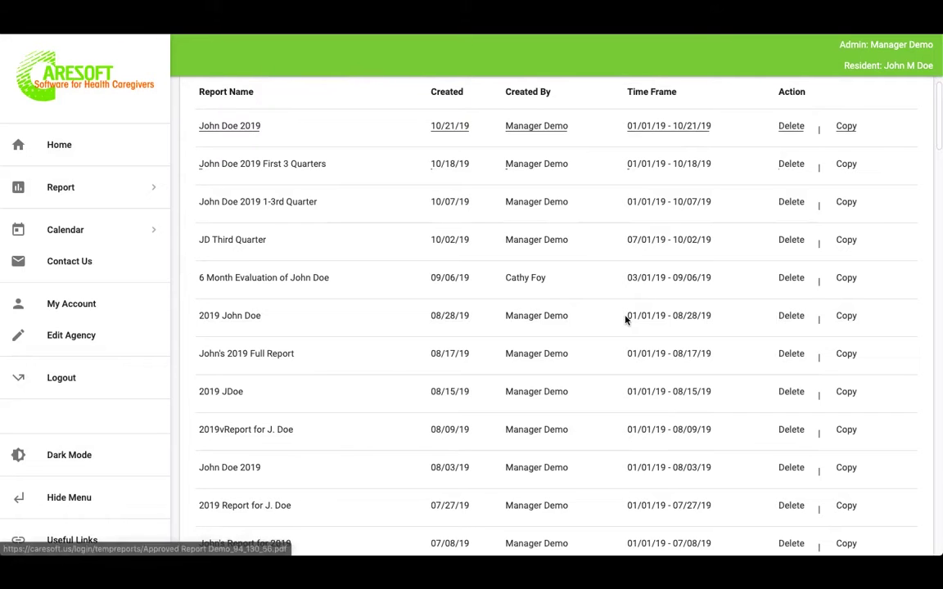
scroll(625, 319, "up", 2)
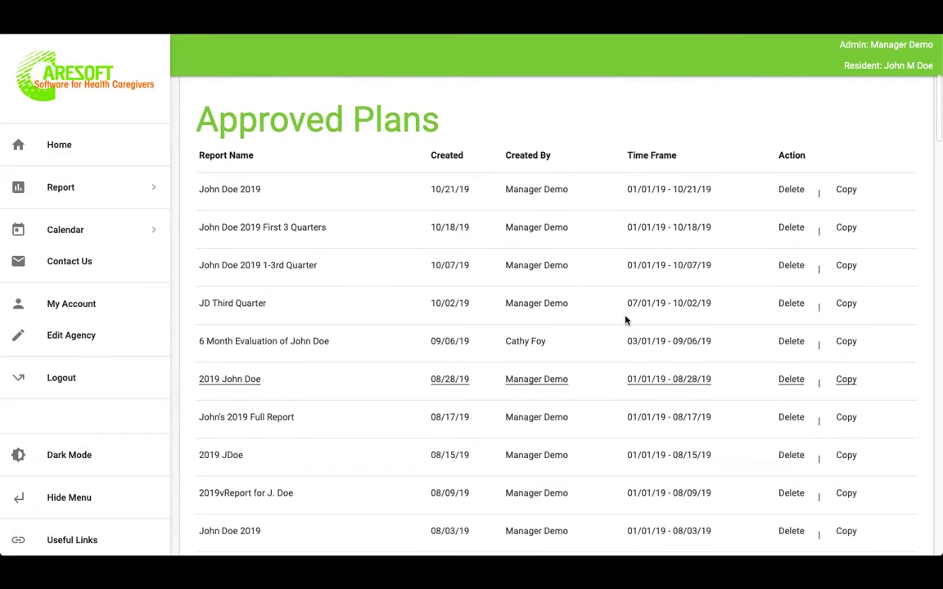
scroll(626, 319, "down", 5)
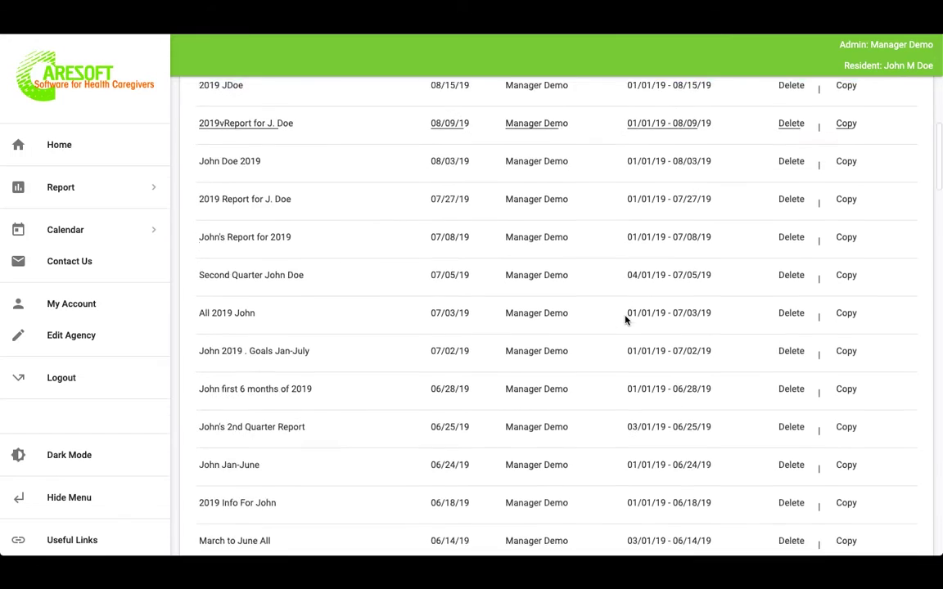
scroll(595, 319, "up", 6)
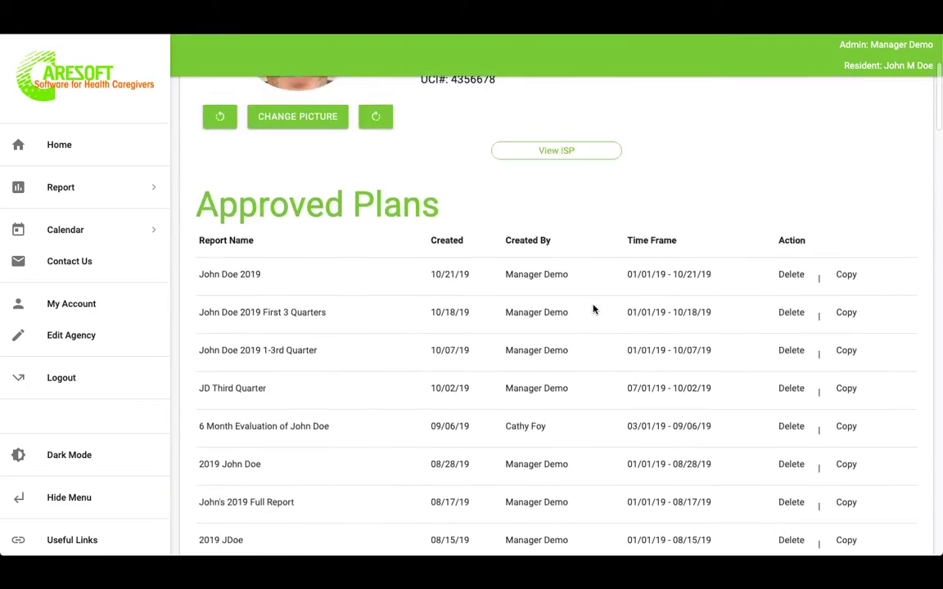
- Open the Service Log/Billing Report and look over its staff, resident, date, billing code and export options
left_click(78, 196)
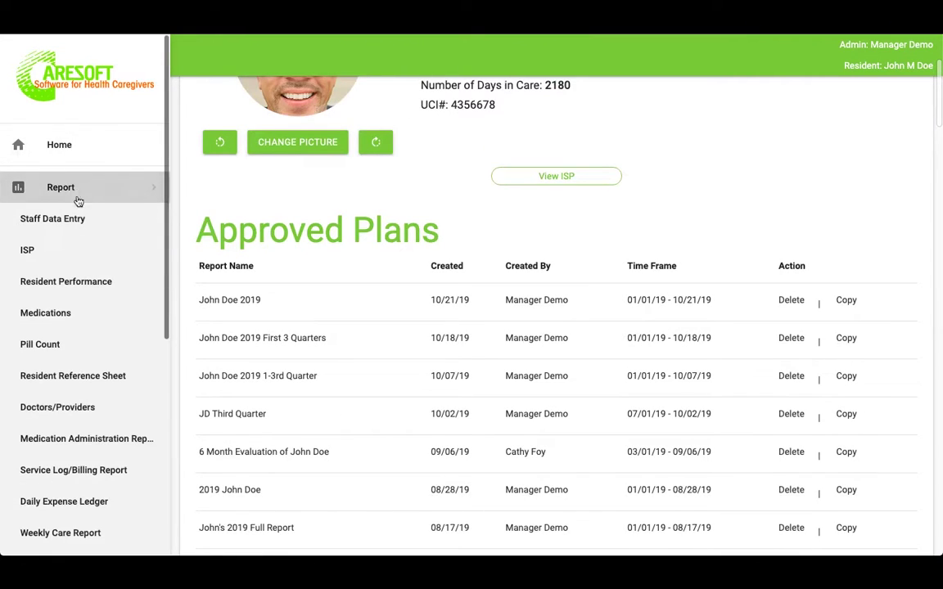
scroll(84, 335, "down", 4)
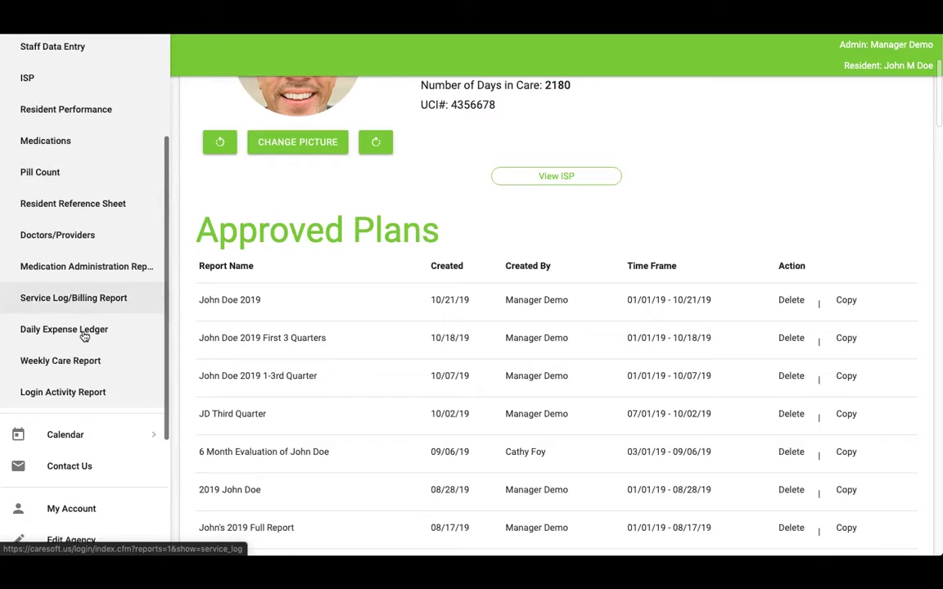
scroll(83, 334, "down", 2)
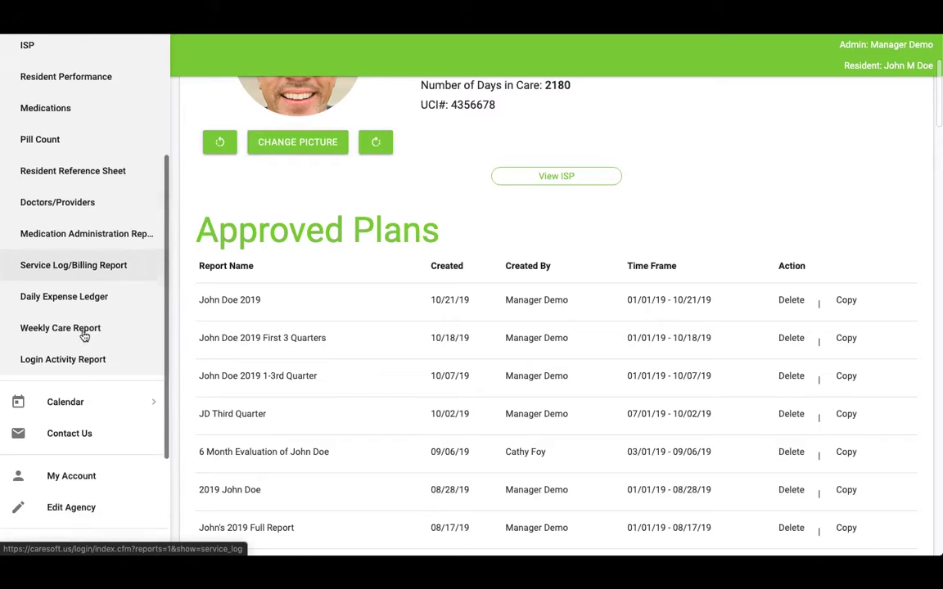
left_click(87, 252)
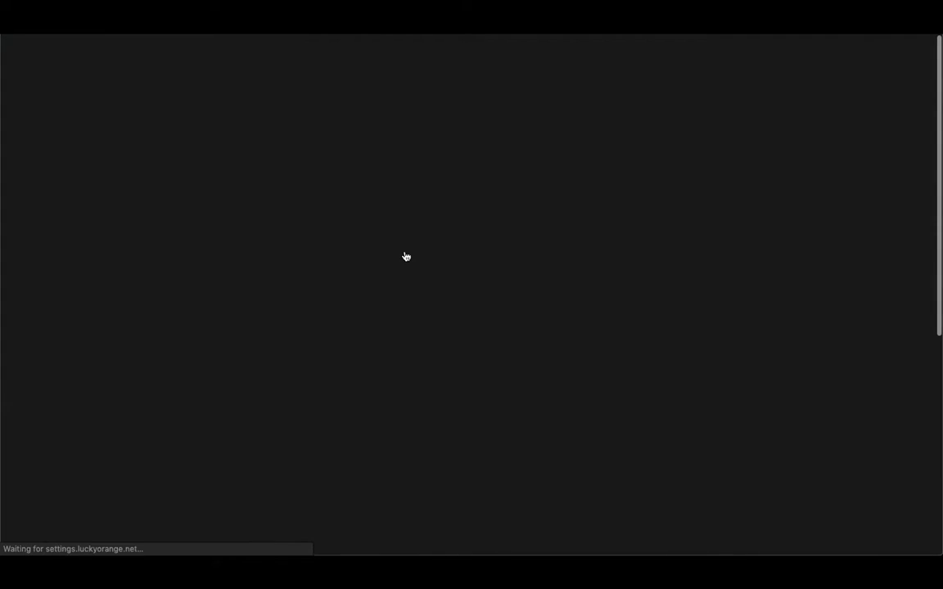
scroll(353, 298, "down", 3)
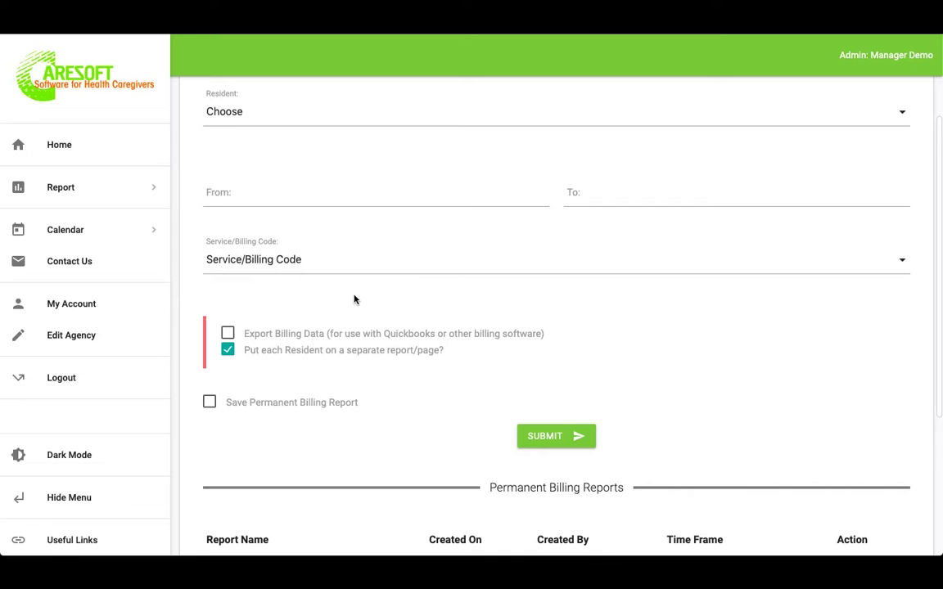
scroll(354, 300, "down", 1)
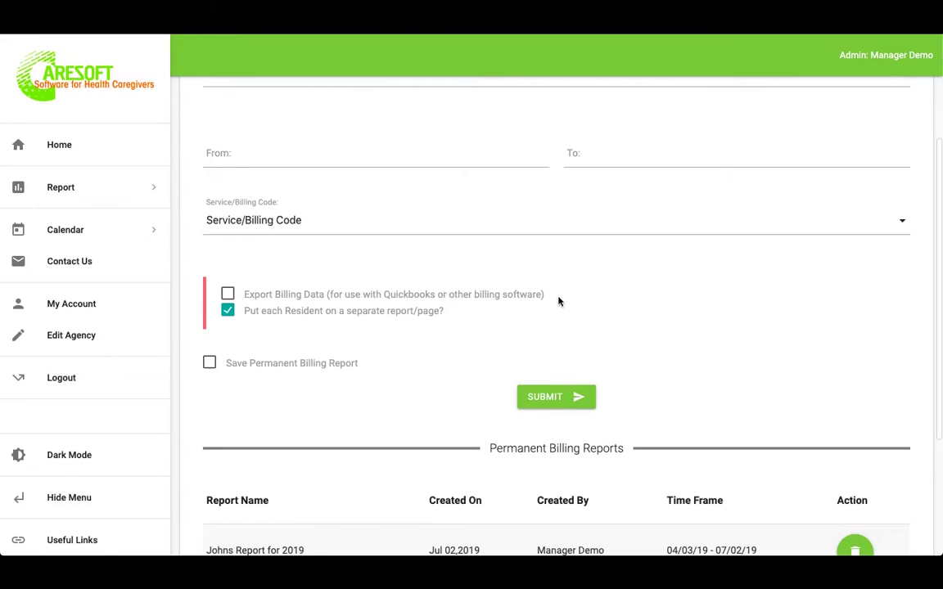
scroll(556, 302, "up", 5)
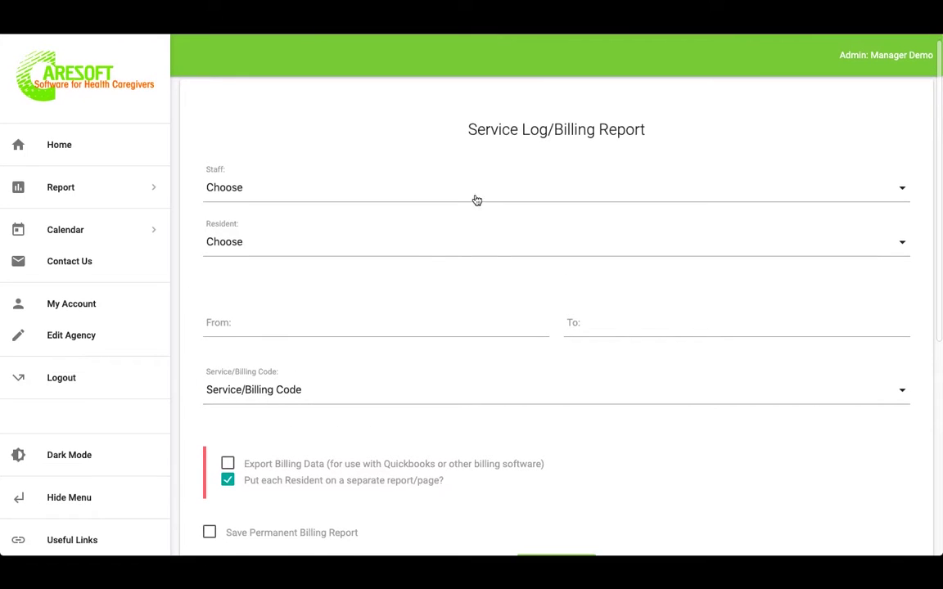
scroll(423, 249, "down", 2)
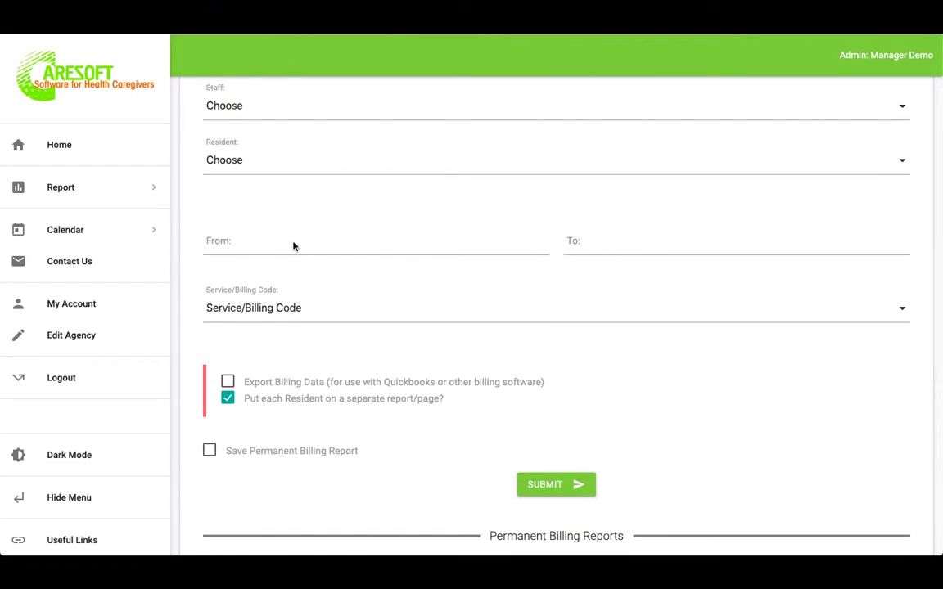
- Set the billing report's From date to 01/01/2019
left_click(295, 245)
left_click(540, 100)
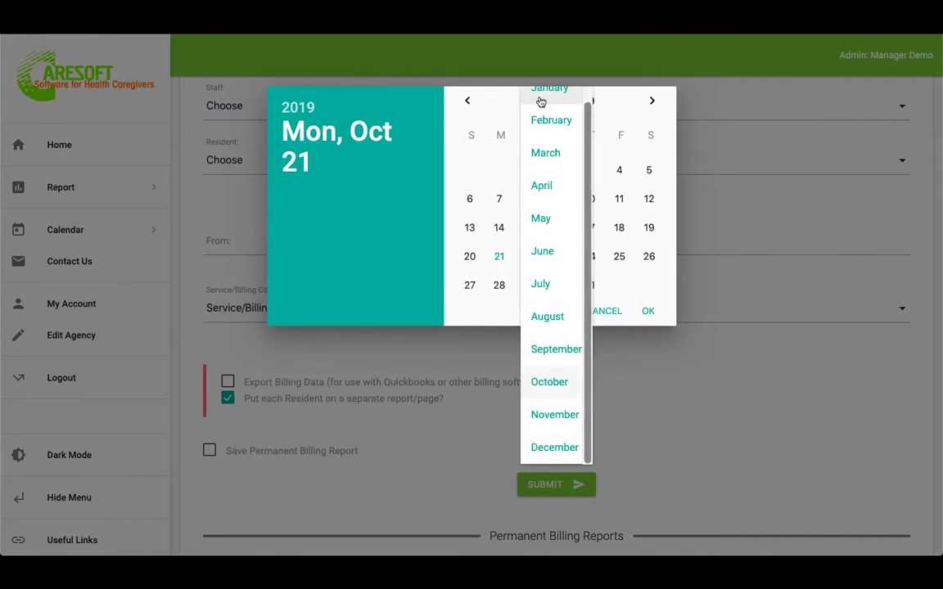
scroll(548, 152, "up", 1)
left_click(549, 101)
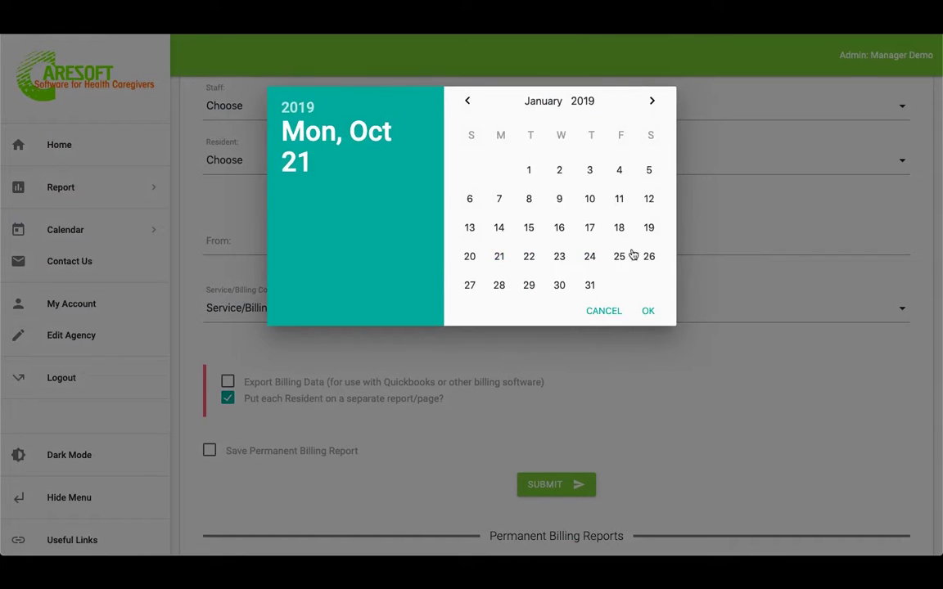
left_click(528, 169)
left_click(649, 312)
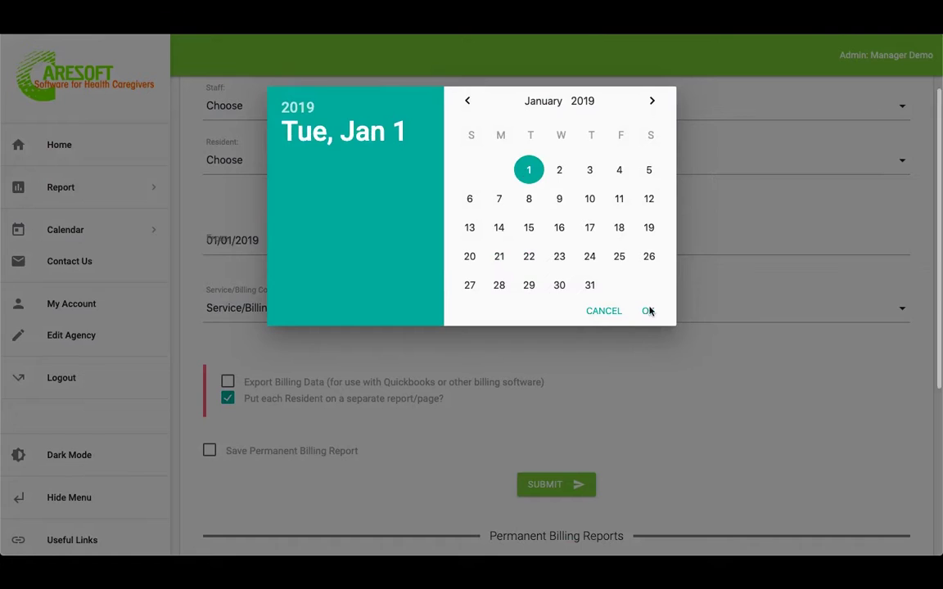
- Turn off the option putting each resident on a separate report/page and submit the billing report
scroll(490, 322, "down", 1)
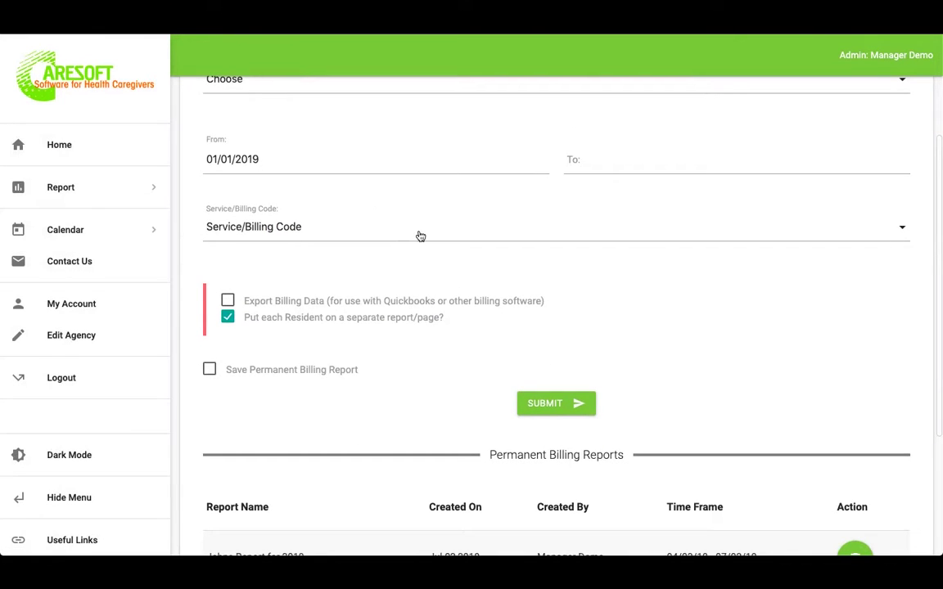
scroll(416, 236, "up", 1)
scroll(368, 245, "down", 1)
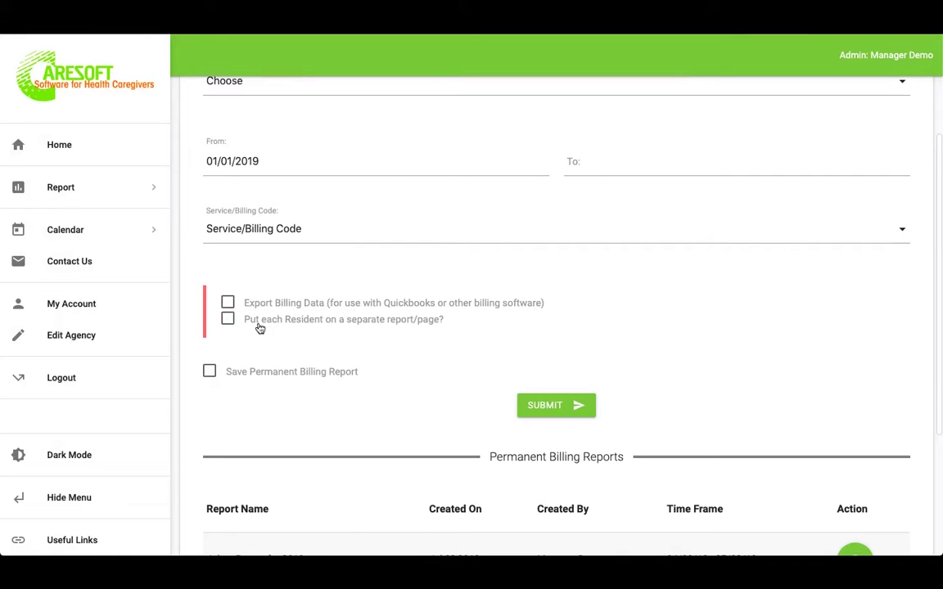
left_click(546, 406)
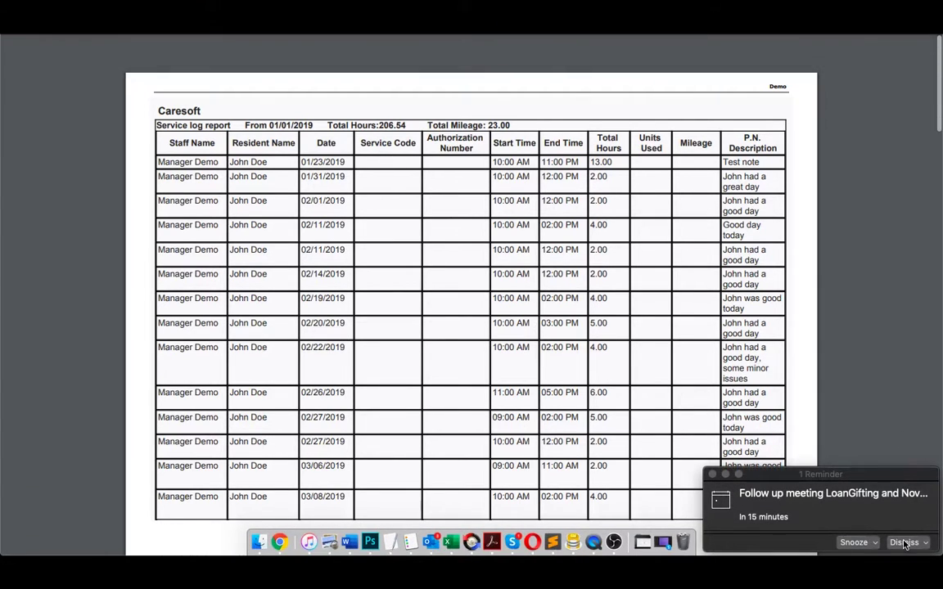
- Close the calendar reminder and review the service log report's entries, hours, mileage and note descriptions
left_click(854, 542)
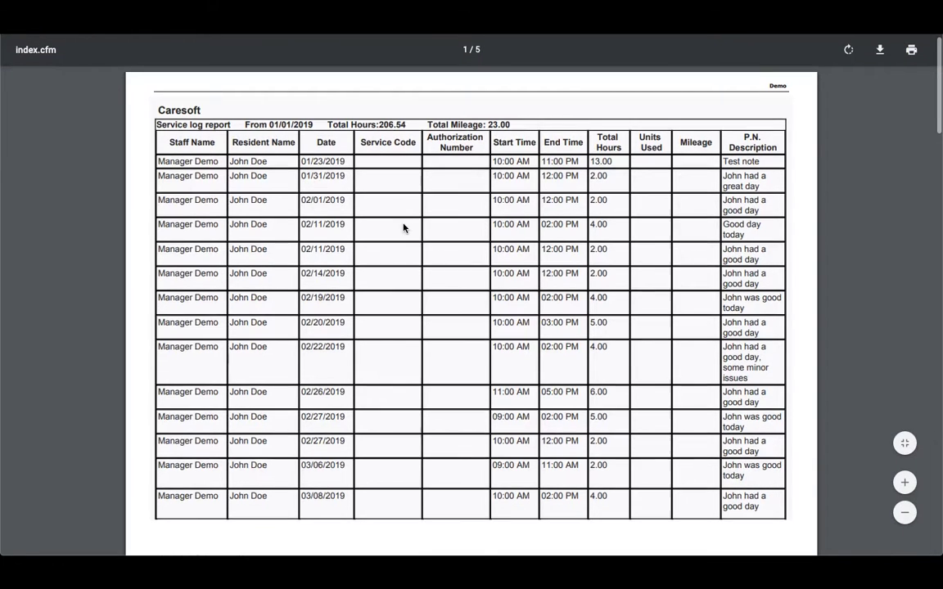
scroll(404, 227, "down", 1)
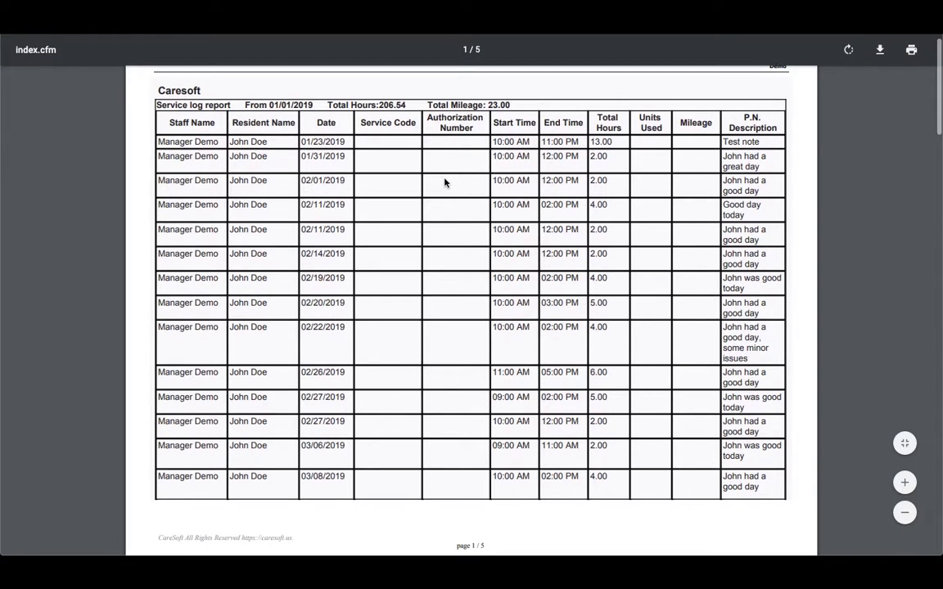
scroll(464, 242, "up", 1)
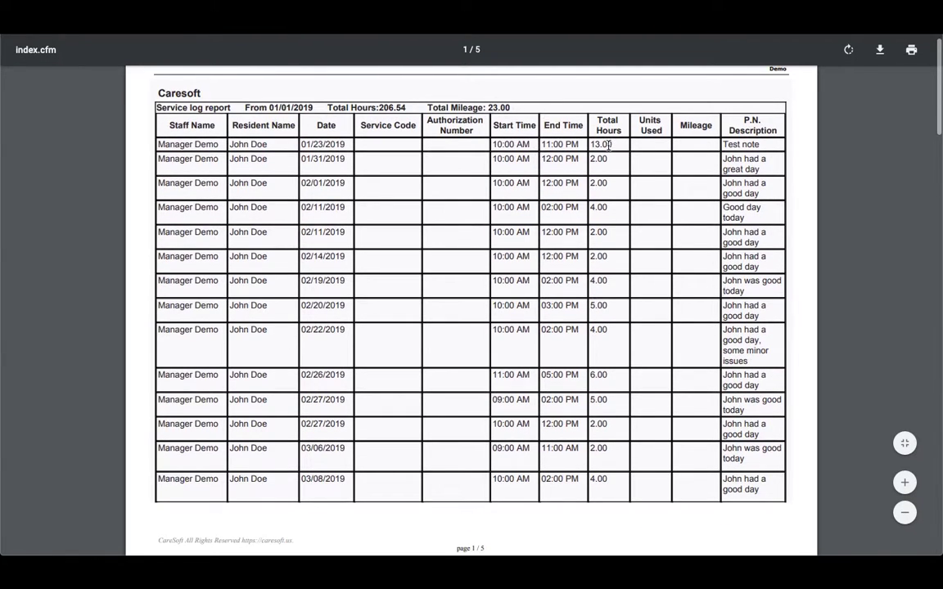
- Look through the service log report's further pages of entries, and return to the billing report form
scroll(554, 242, "down", 6)
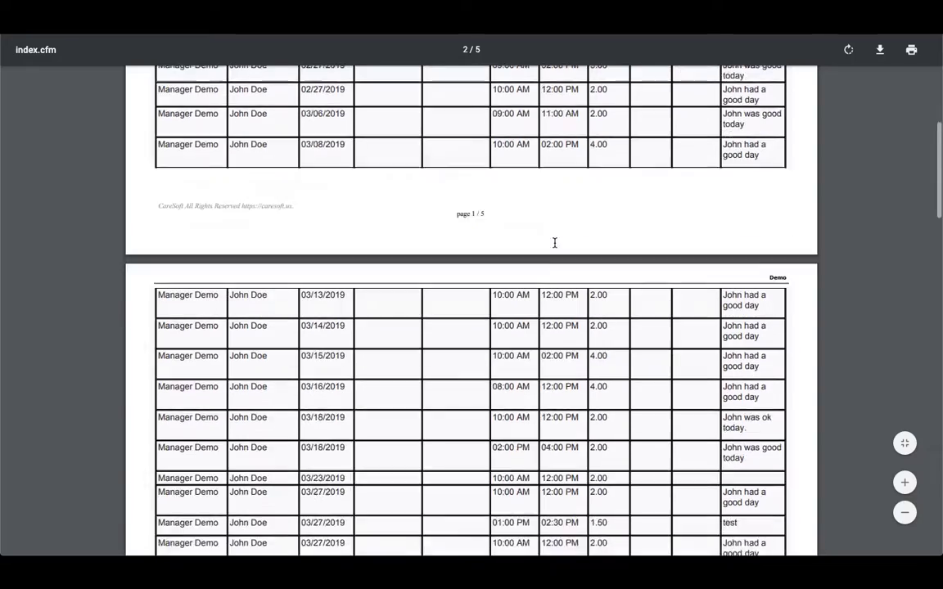
scroll(554, 242, "up", 2)
scroll(553, 242, "down", 5)
scroll(554, 242, "up", 9)
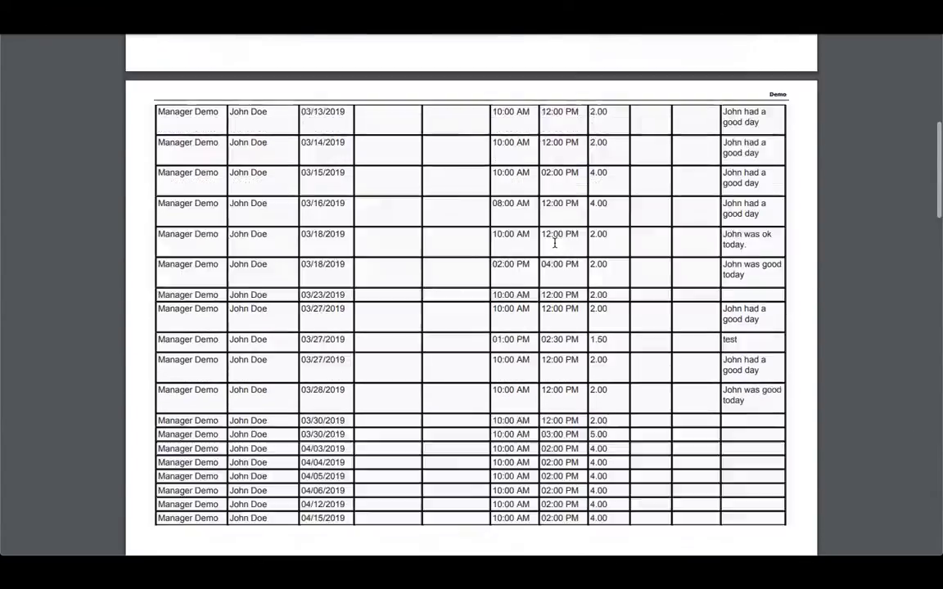
key("alt+Left")
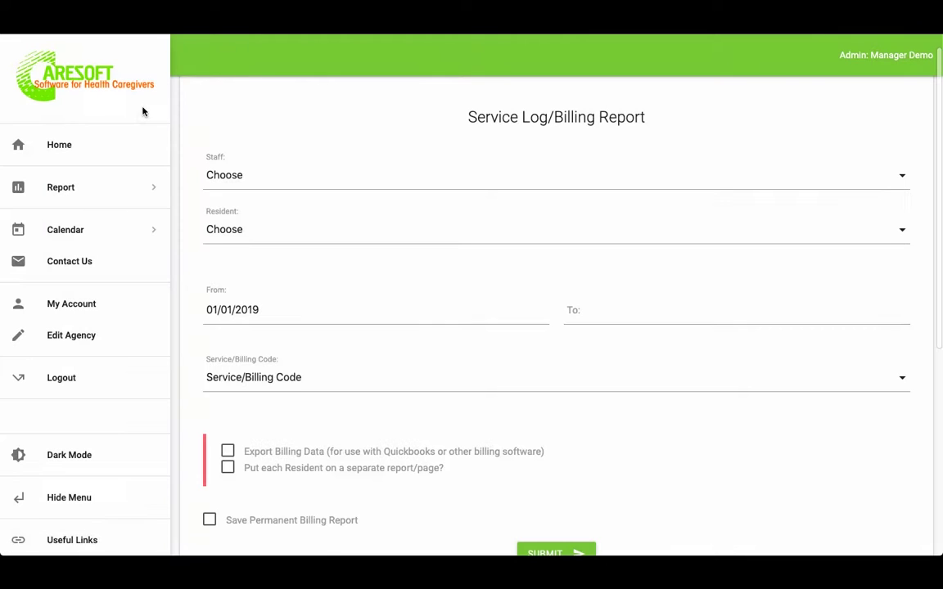
- In the agency details, set the service billing codes to Track Billing With Service Code and submit the form
left_click(80, 342)
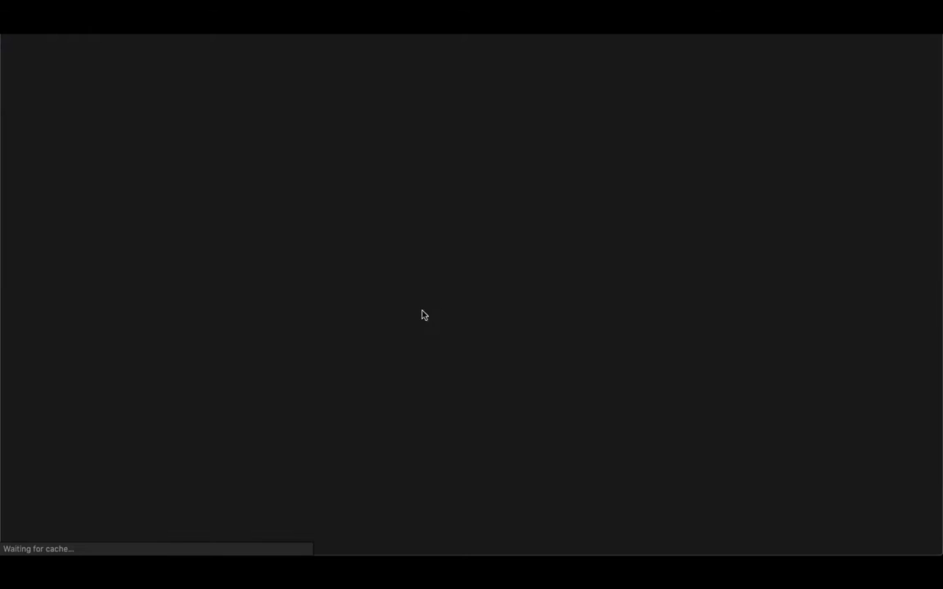
scroll(422, 311, "down", 8)
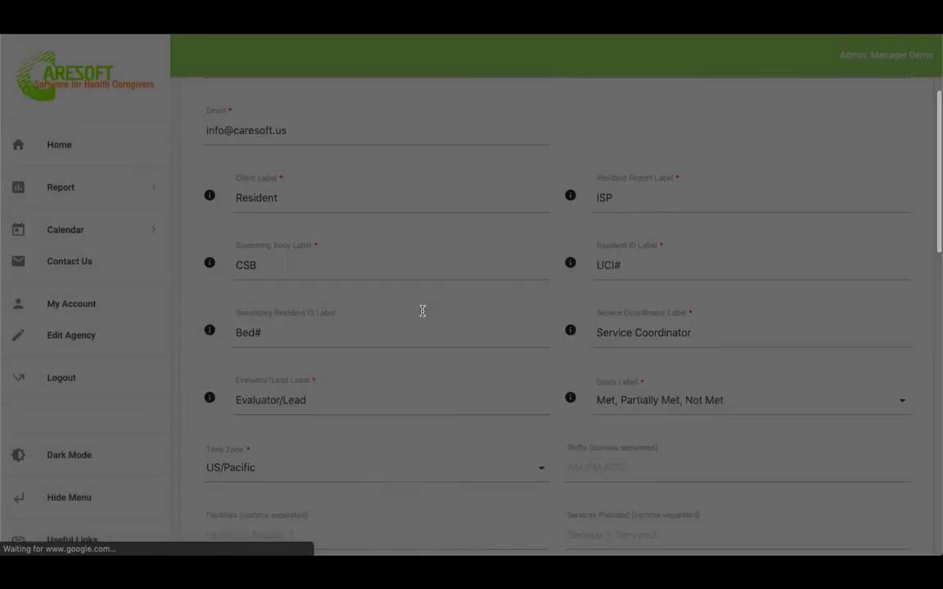
scroll(422, 315, "up", 1)
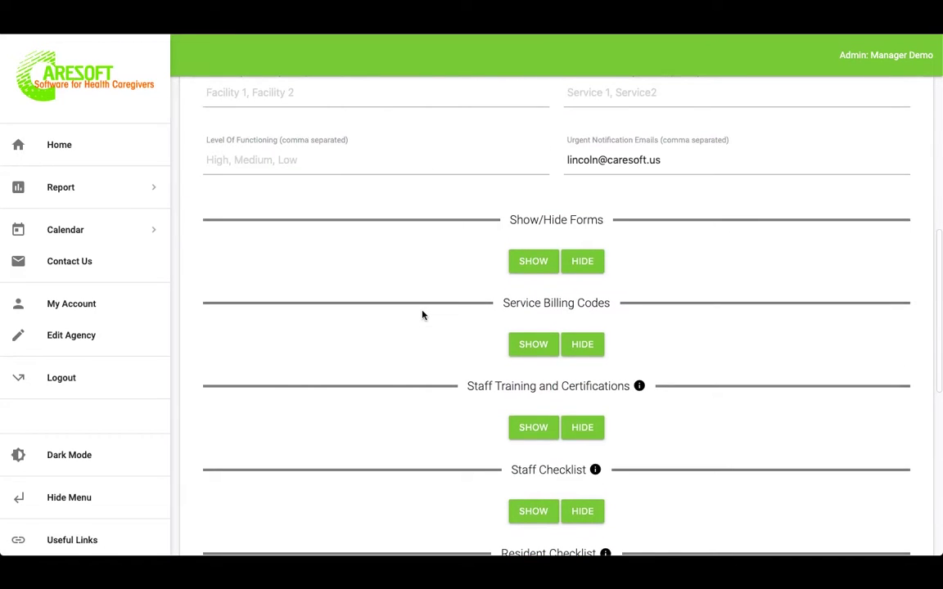
left_click(531, 352)
scroll(532, 353, "down", 2)
scroll(532, 354, "down", 1)
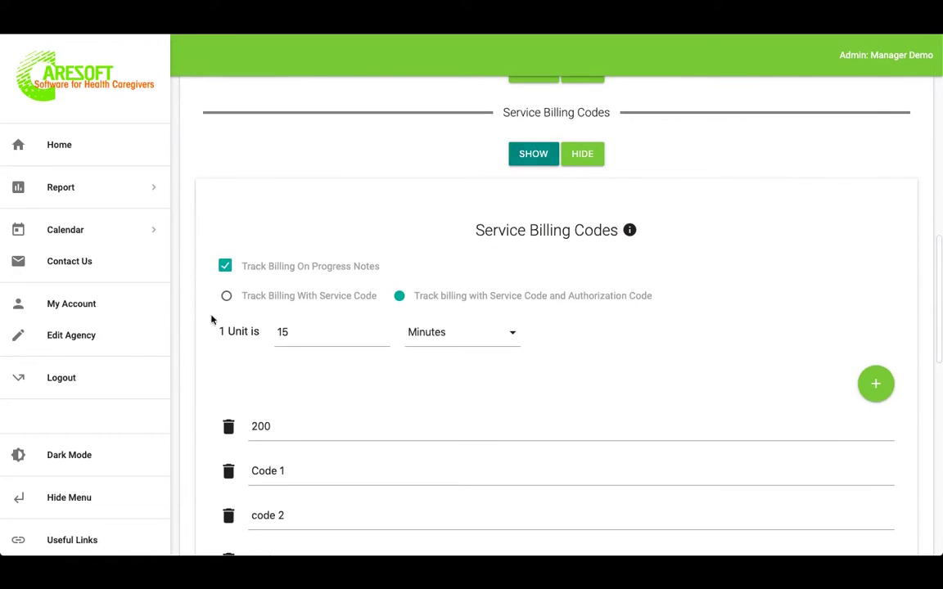
left_click(225, 298)
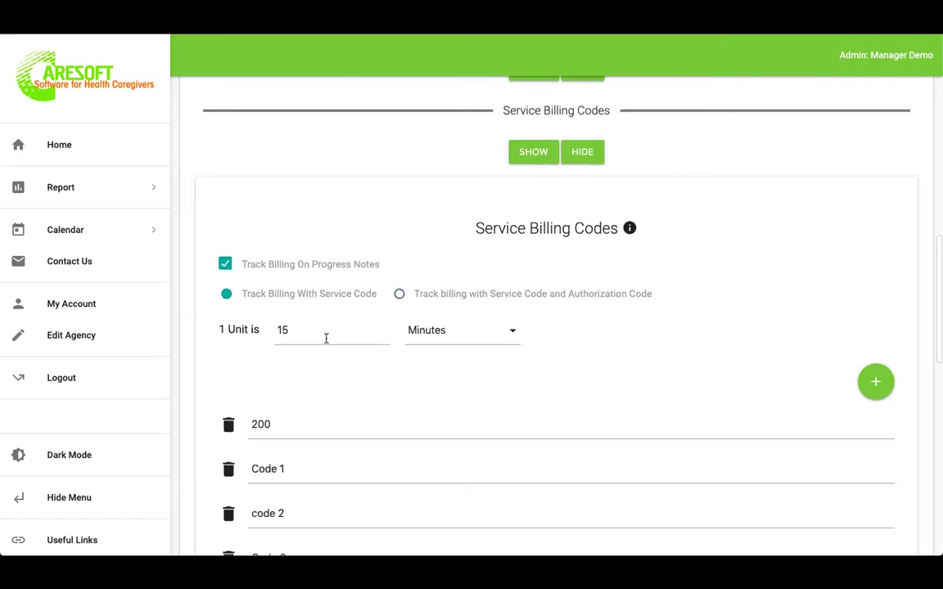
scroll(326, 339, "down", 10)
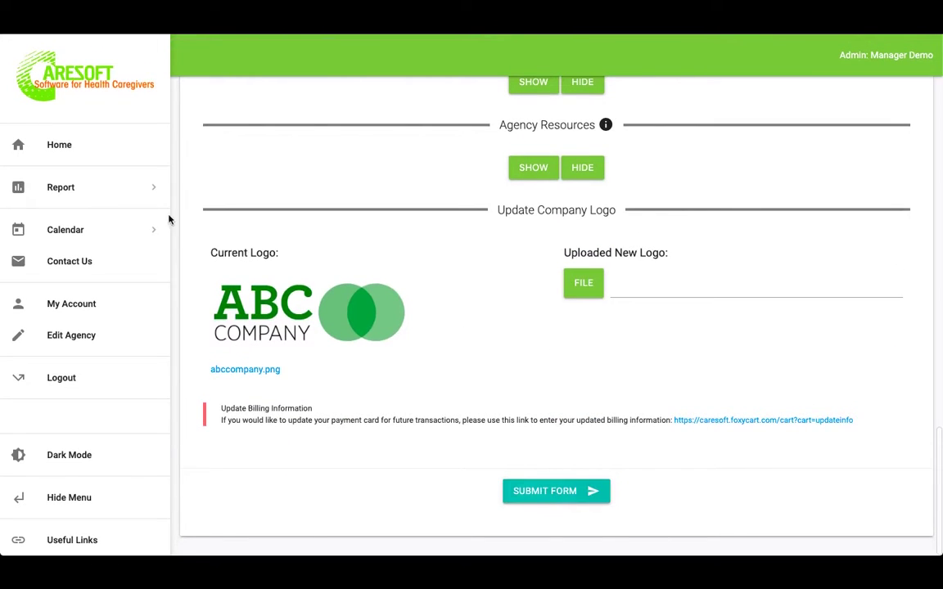
- Open the Service Log/Billing Report again and set its From date to 01/01/2019
left_click(88, 196)
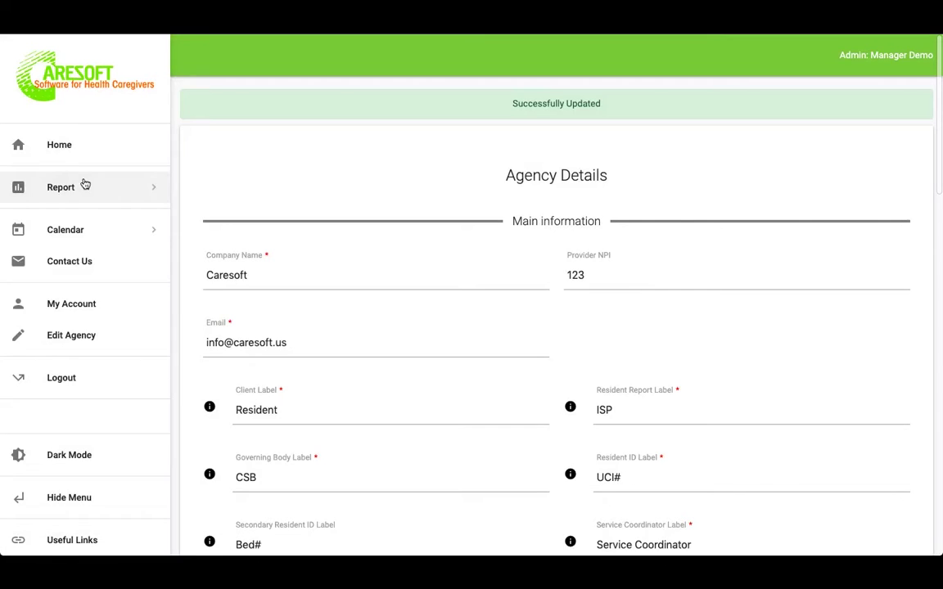
left_click(86, 185)
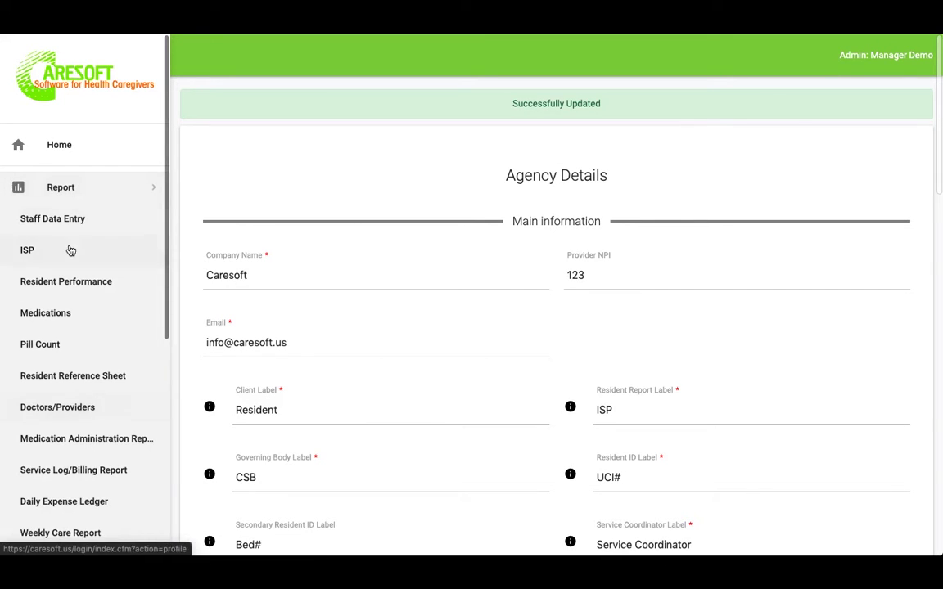
left_click(83, 473)
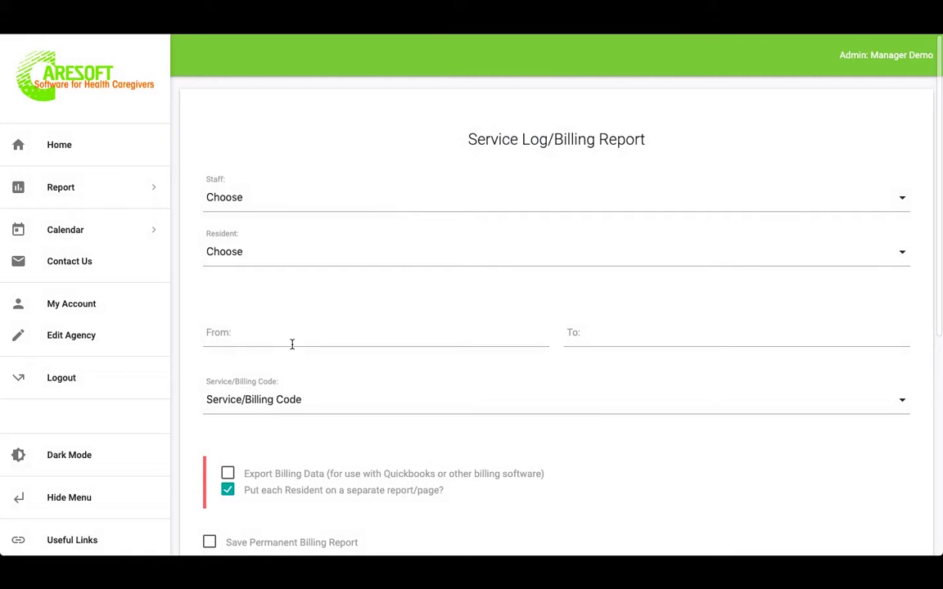
left_click(291, 344)
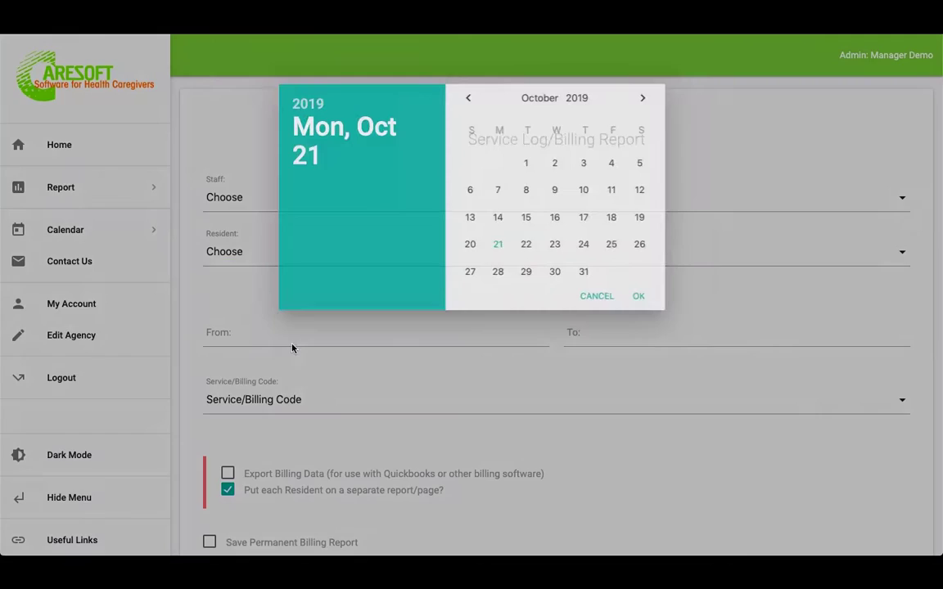
left_click(540, 102)
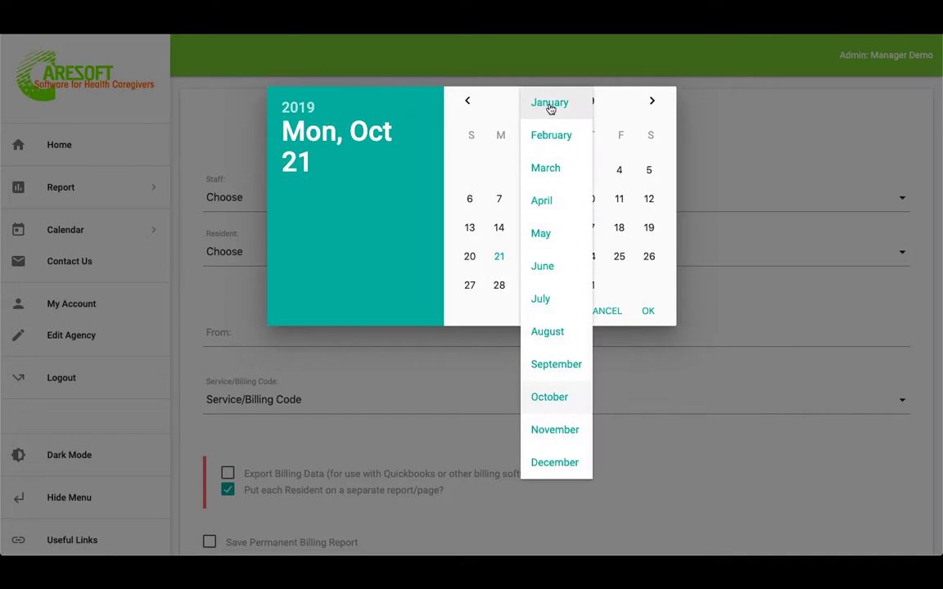
left_click(549, 103)
left_click(531, 172)
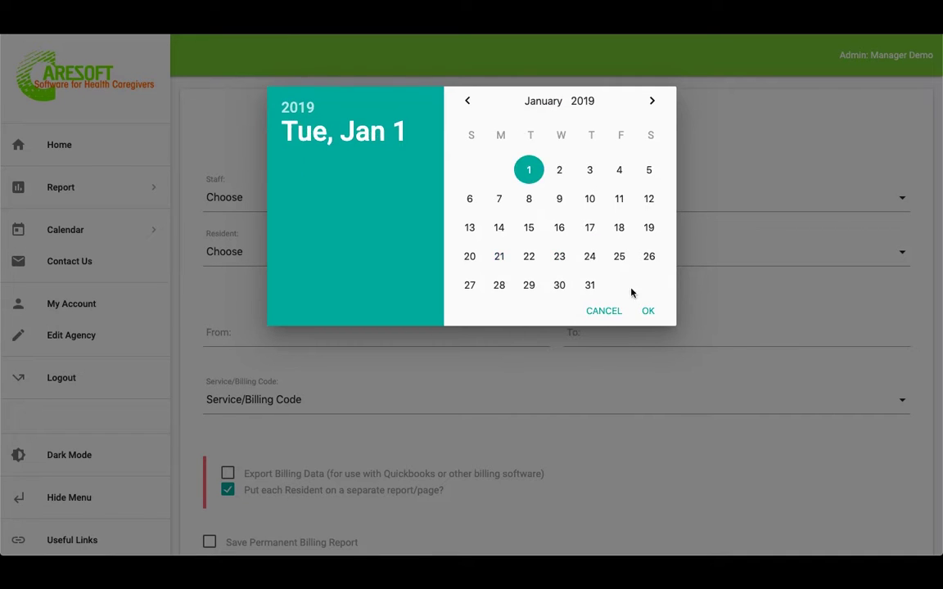
left_click(652, 312)
- Turn off the option putting each resident on a separate report/page and generate the billing report
scroll(653, 314, "down", 1)
scroll(653, 314, "up", 1)
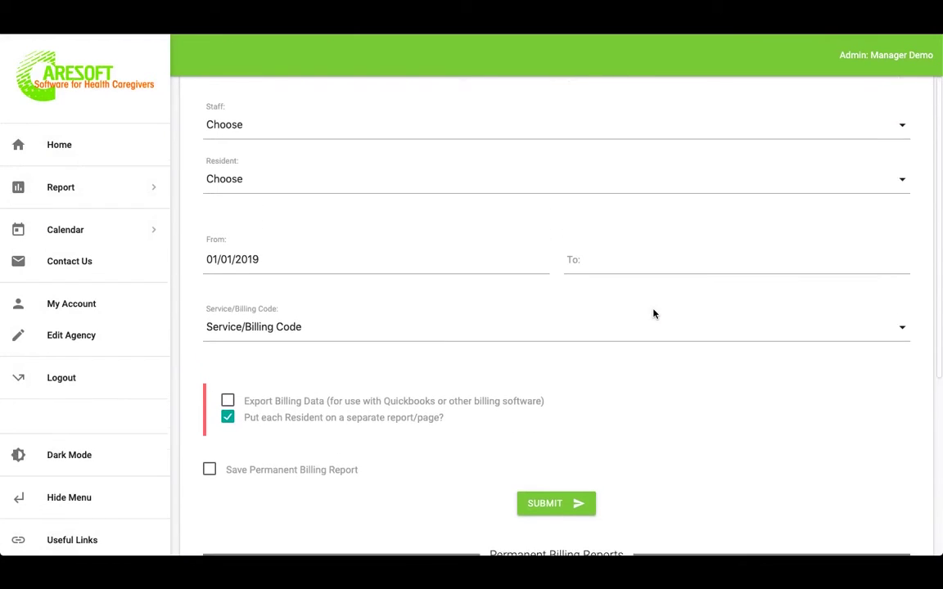
scroll(653, 313, "down", 2)
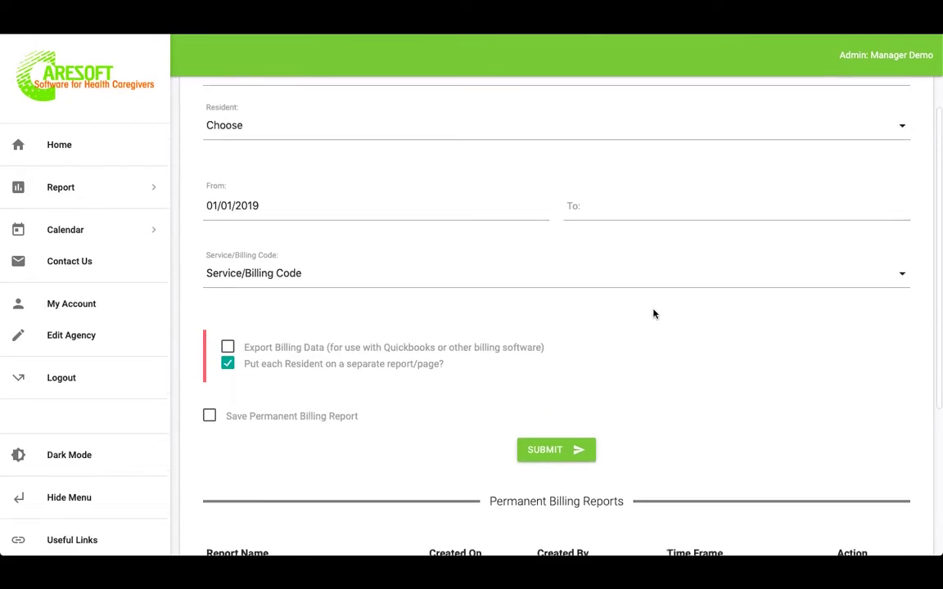
left_click(227, 326)
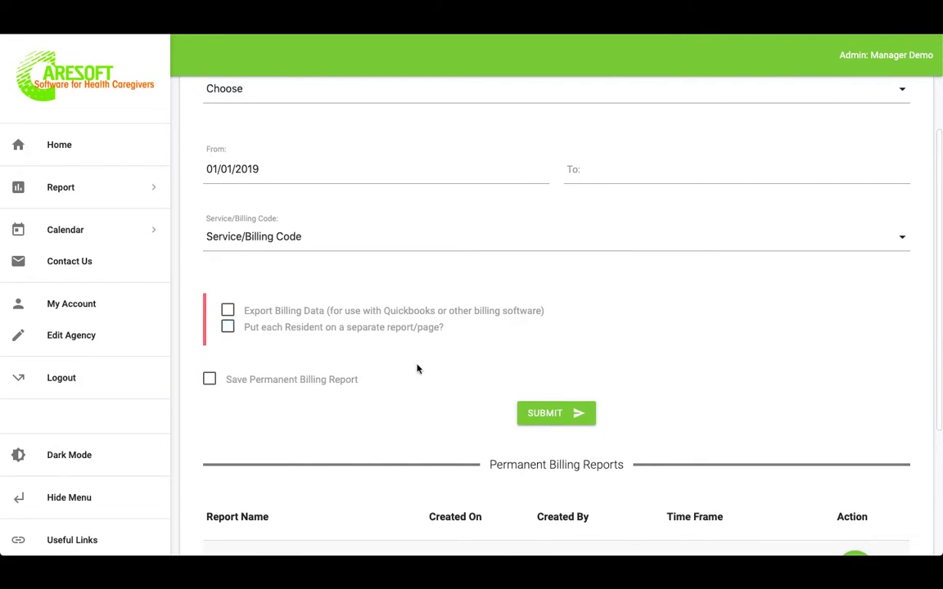
left_click(540, 414)
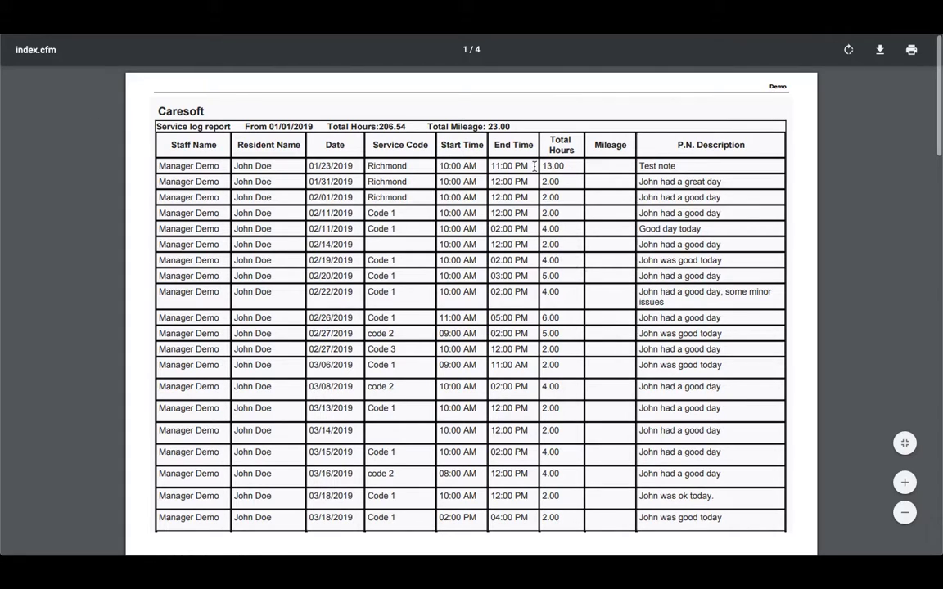
- Return to the report form, turn on Save Permanent Billing Report and look over the list of permanent billing reports
key("alt+Left")
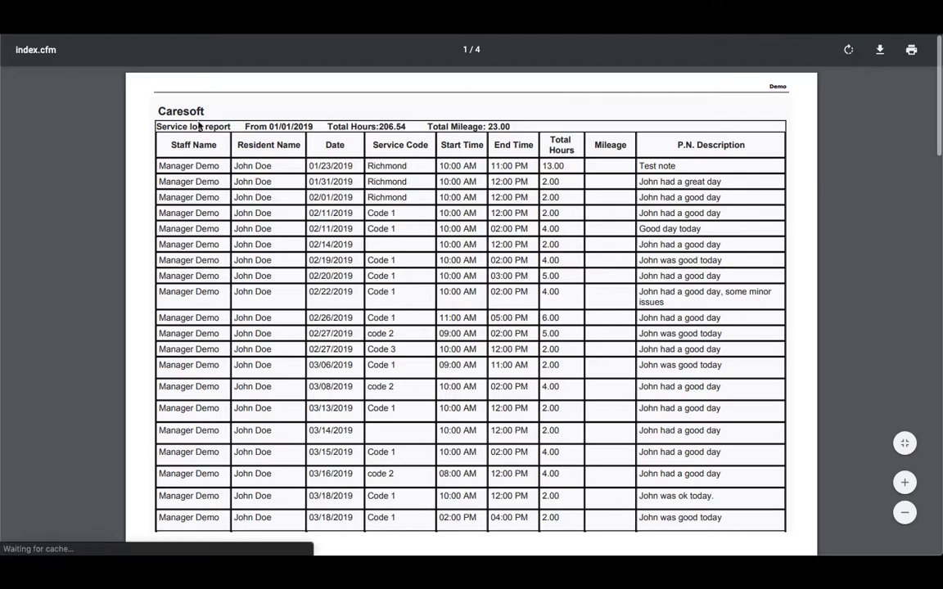
scroll(382, 290, "down", 5)
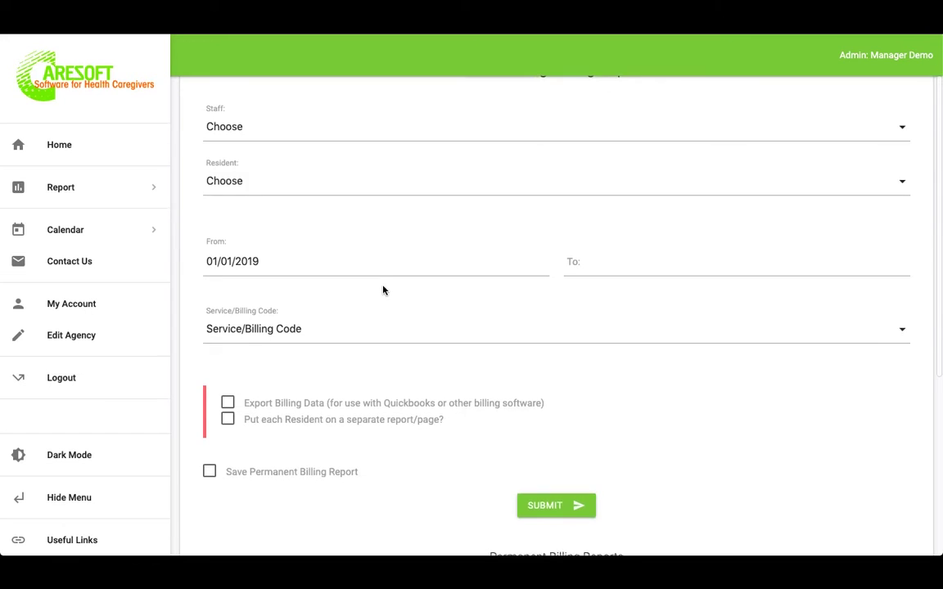
scroll(352, 294, "down", 1)
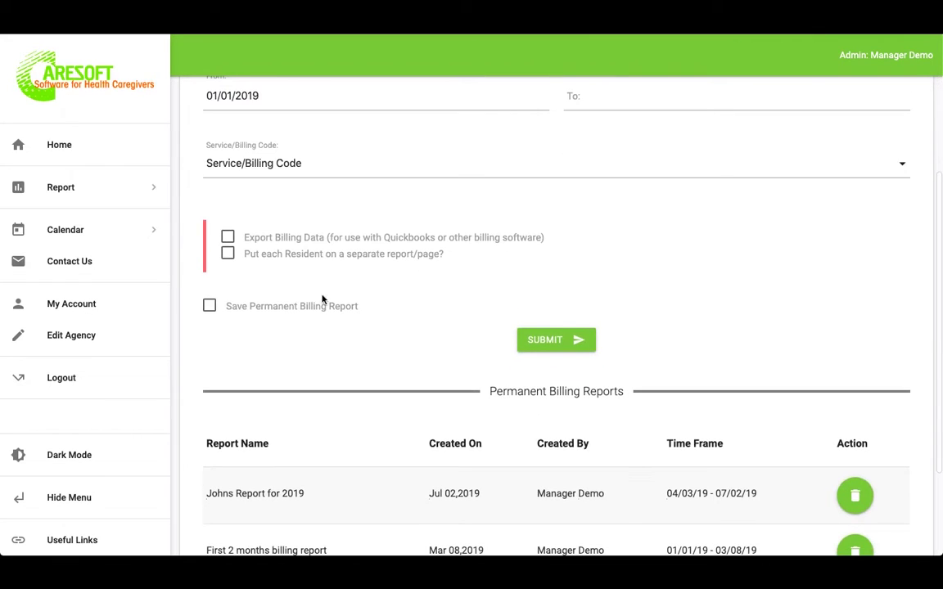
left_click(210, 306)
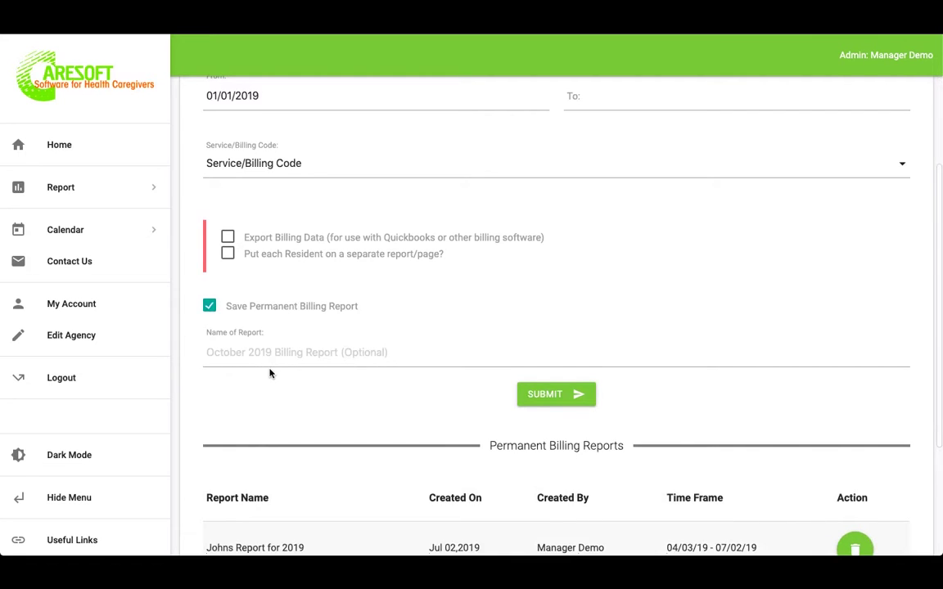
scroll(270, 374, "down", 4)
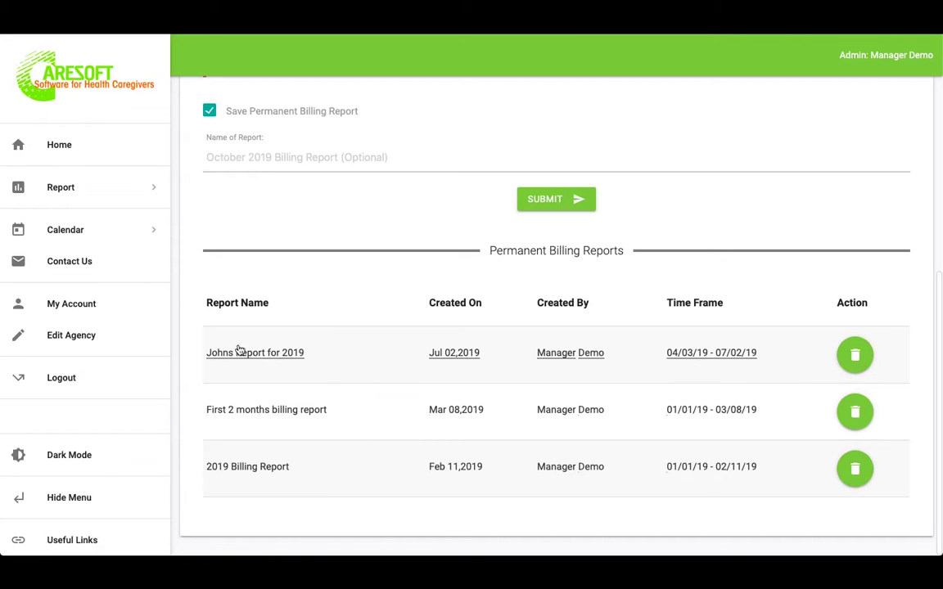
- Turn on the Export Billing Data option for Quickbooks or other billing software, and turn it off again
scroll(338, 288, "up", 5)
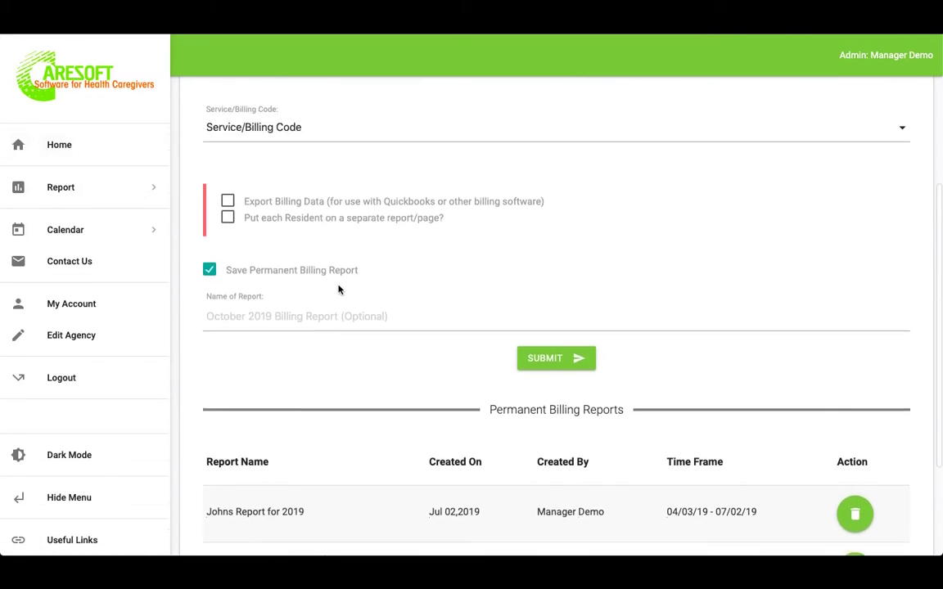
left_click(229, 218)
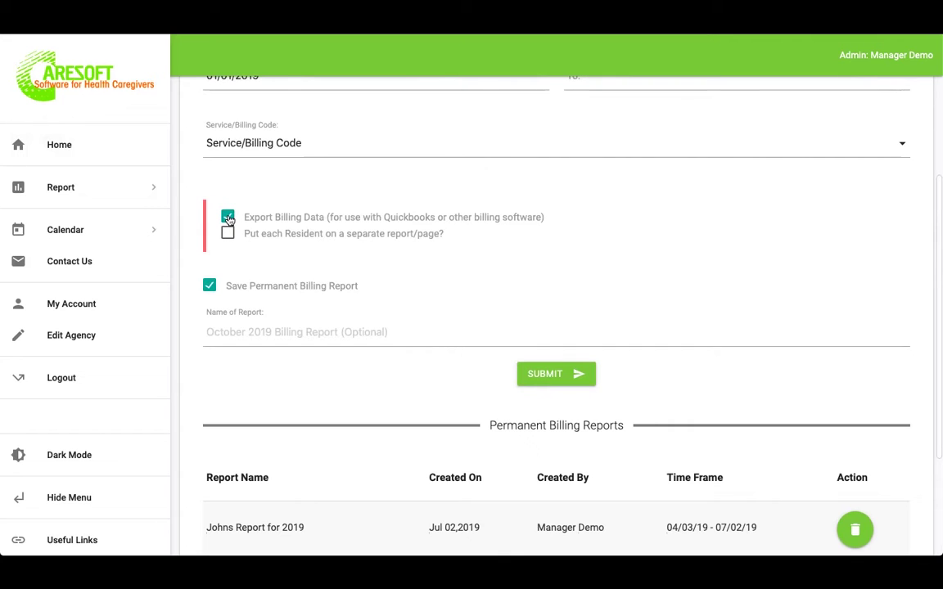
left_click(228, 218)
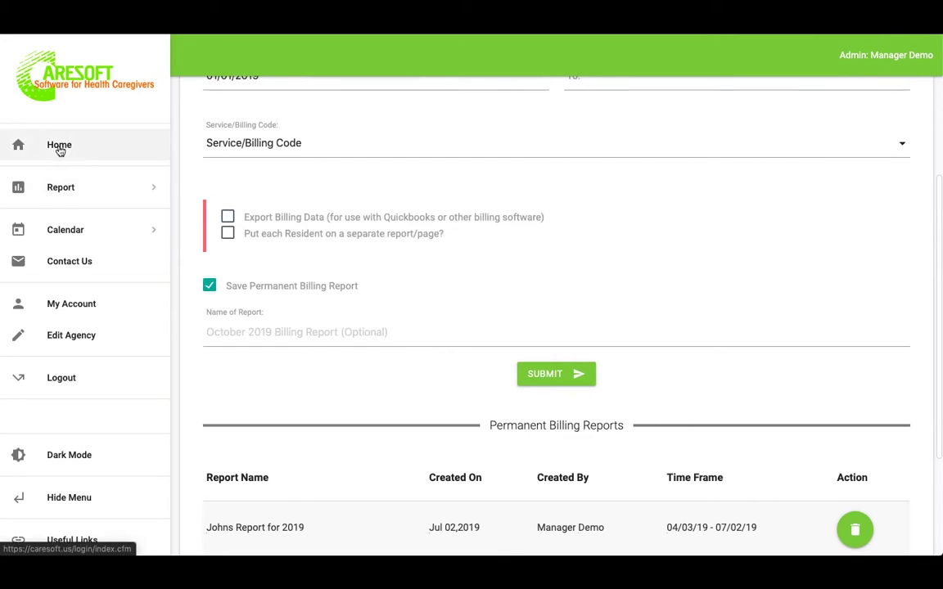
- Look over the list of available report types, from Staff Data Entry to Login Activity Report
left_click(63, 188)
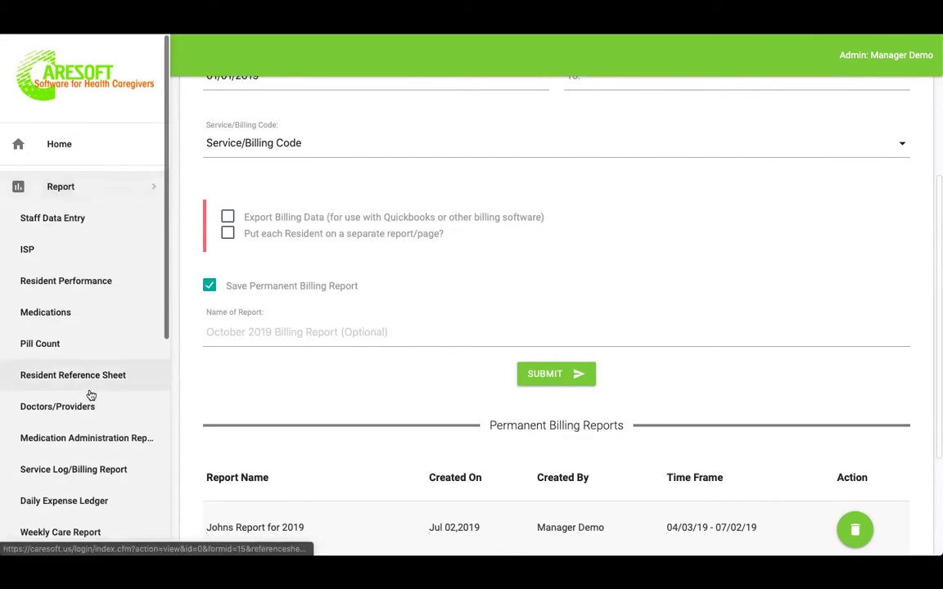
scroll(73, 369, "down", 1)
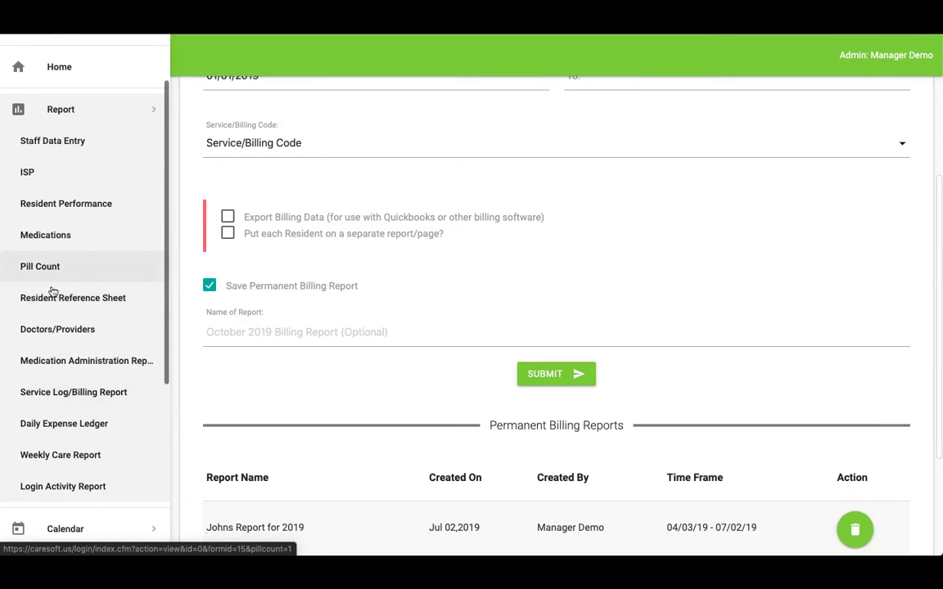
scroll(72, 431, "down", 1)
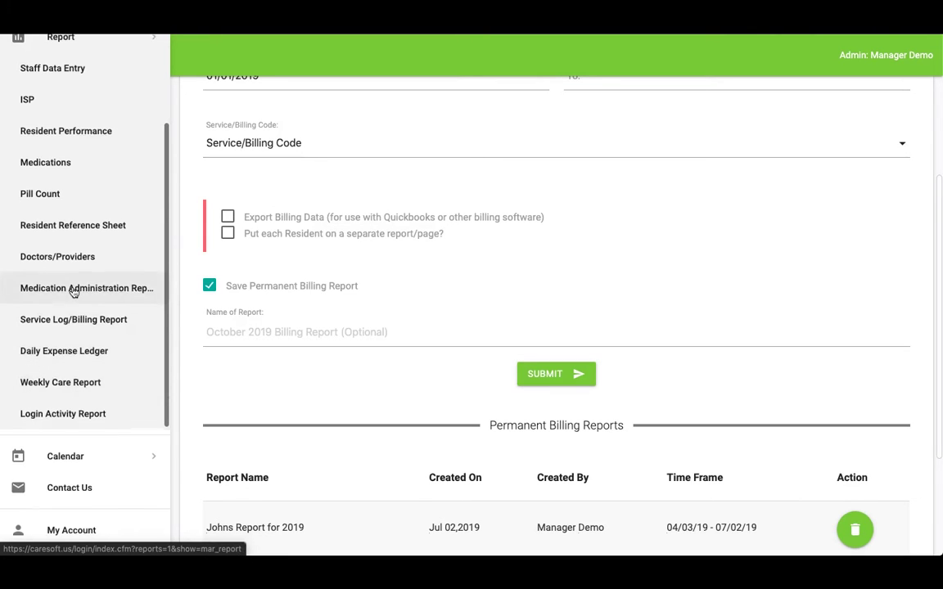
scroll(72, 292, "down", 1)
scroll(73, 292, "up", 2)
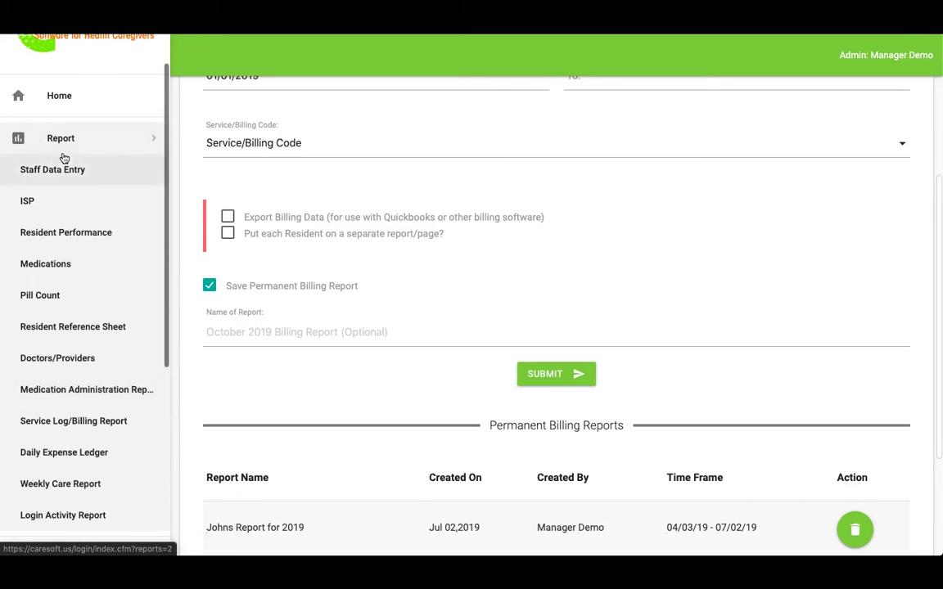